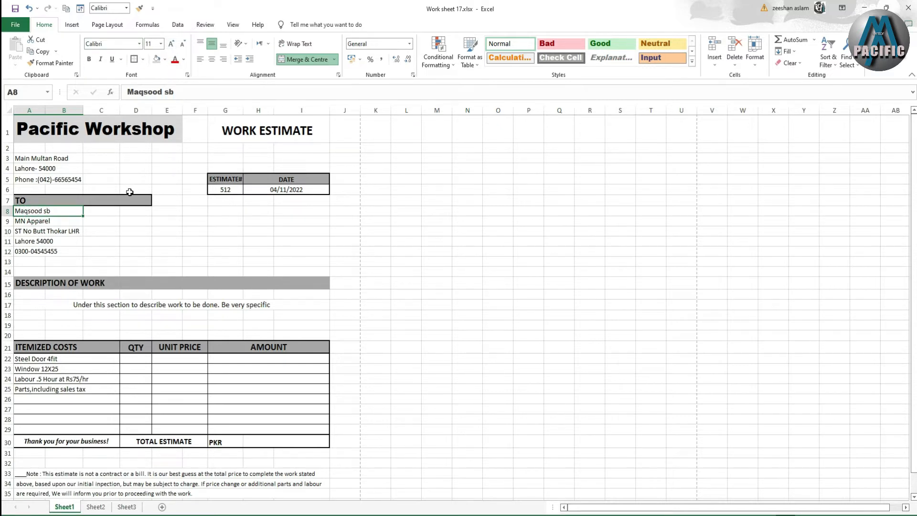
- Select the item descriptions in A22:C29 and open the Merge & Centre dropdown
scroll(133, 200, "down", 3)
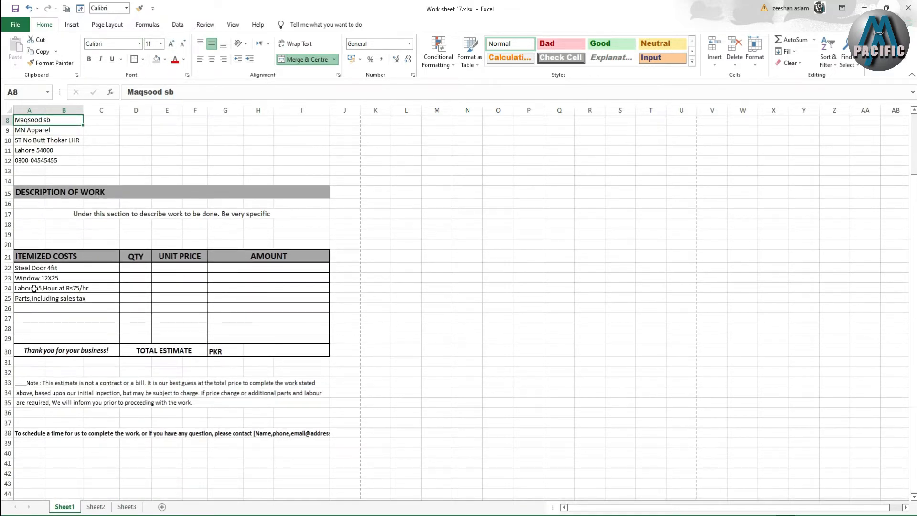
left_click_drag(78, 270, 78, 339)
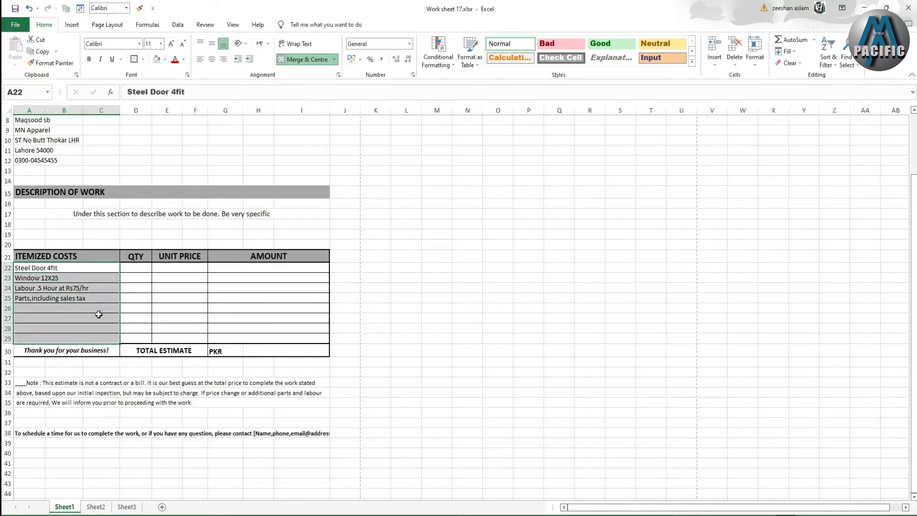
left_click(334, 59)
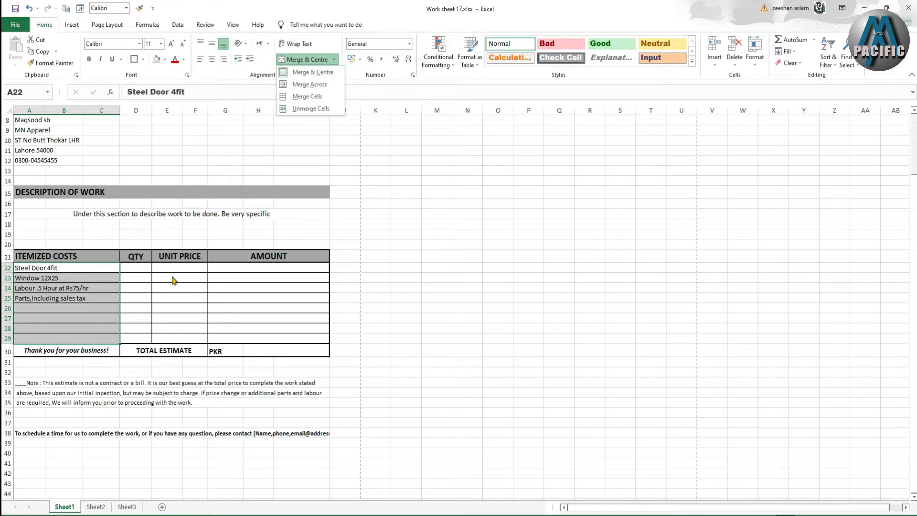
scroll(200, 301, "up", 3)
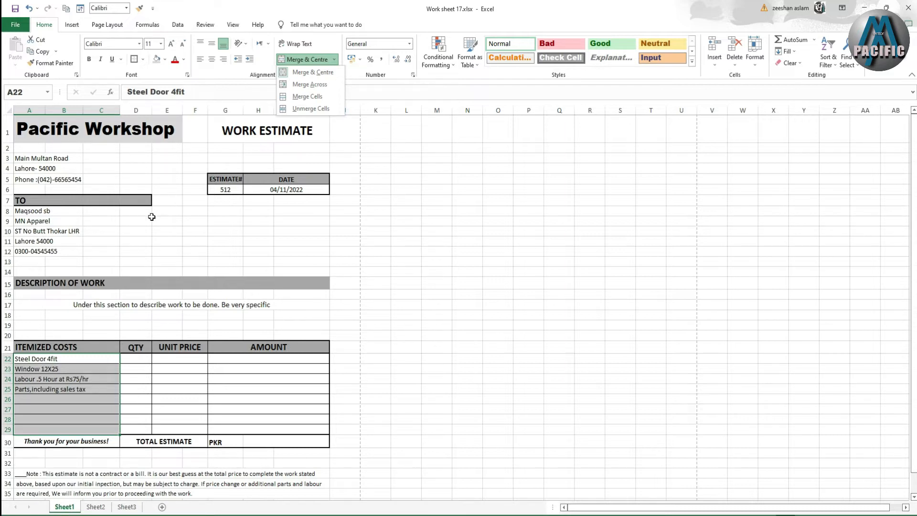
- Make the customer name in A8 bold at 18 points
left_click(33, 214)
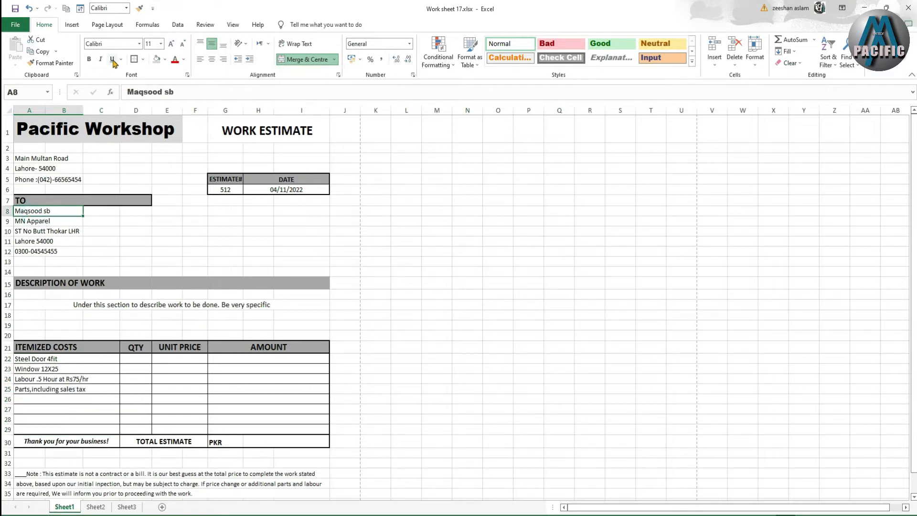
left_click(88, 59)
left_click(171, 43)
left_click(171, 44)
left_click(171, 43)
left_click(171, 43)
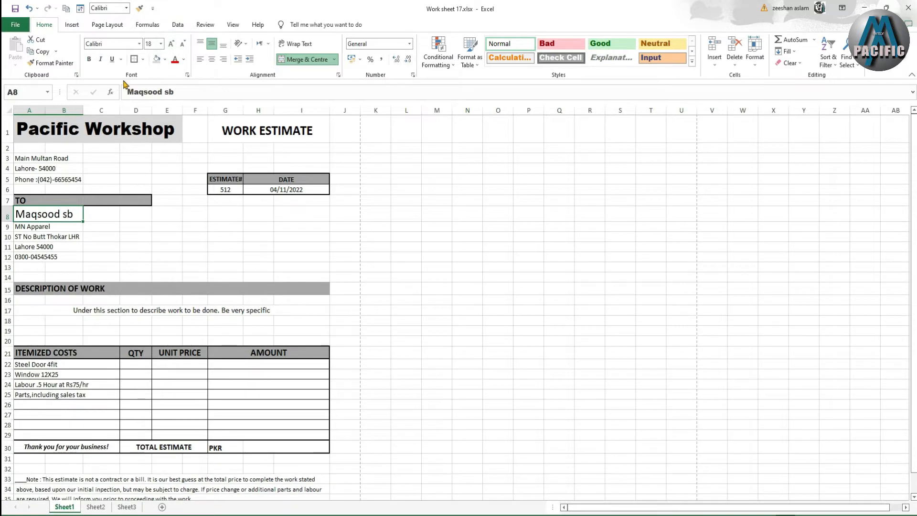
left_click(89, 59)
- Make MN Apparel in A9 bold at 16 points
left_click(42, 228)
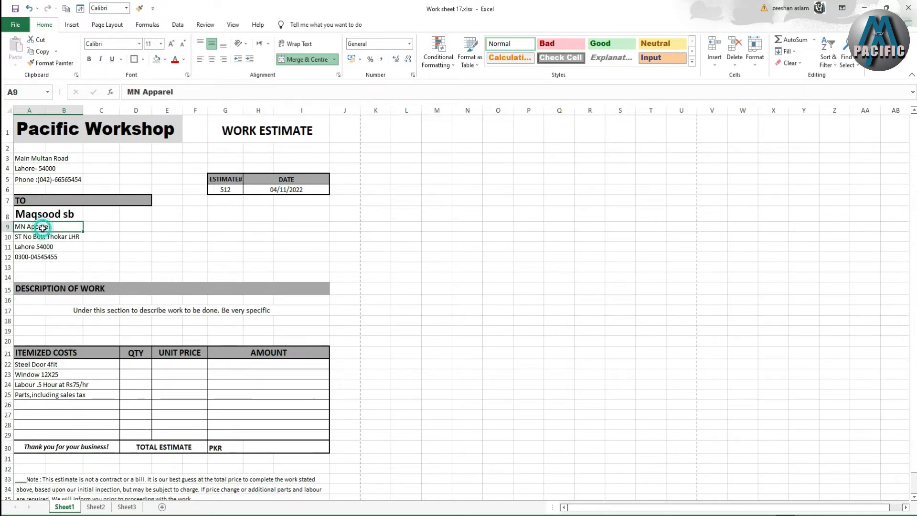
left_click(89, 61)
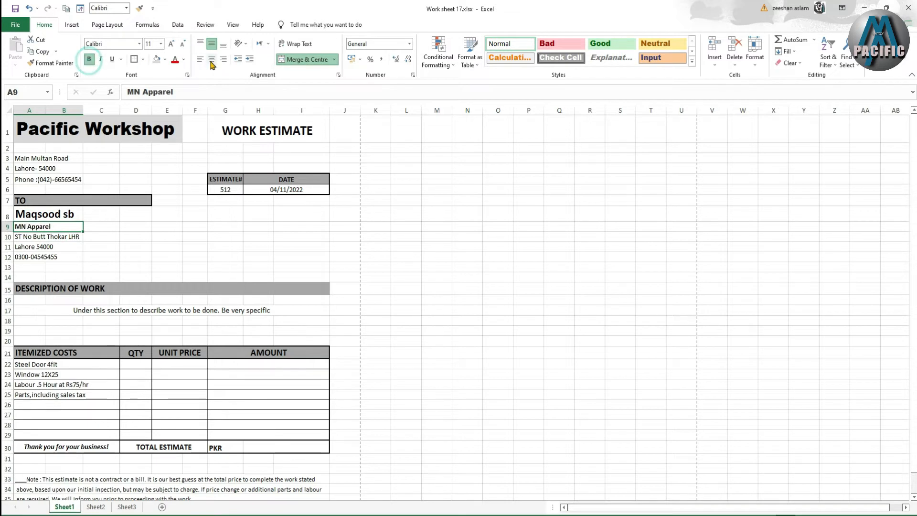
left_click(171, 45)
left_click(171, 44)
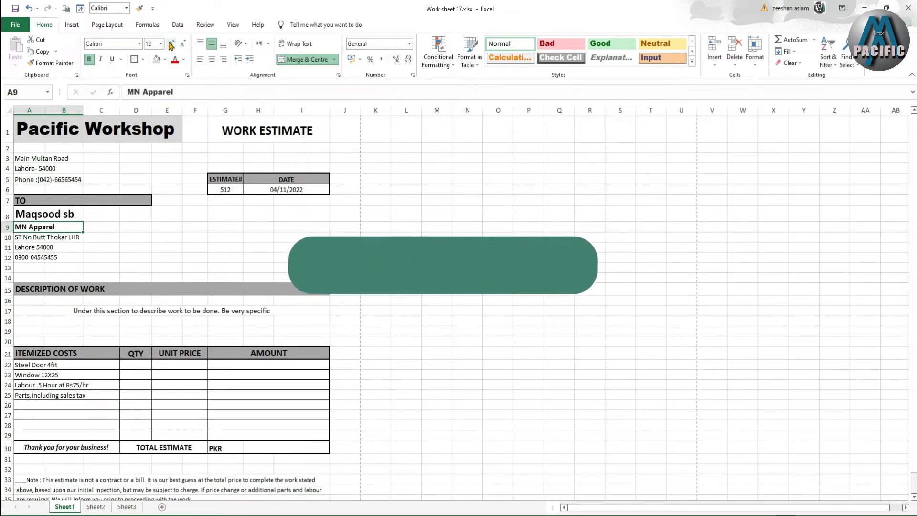
left_click(171, 44)
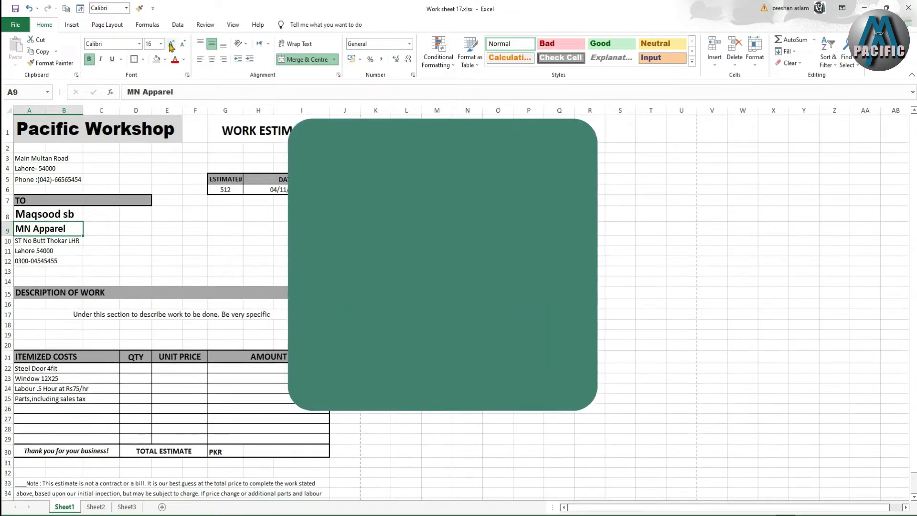
- Review the address cells A10, A12 and A3 and scroll through the sheet
left_click(64, 242)
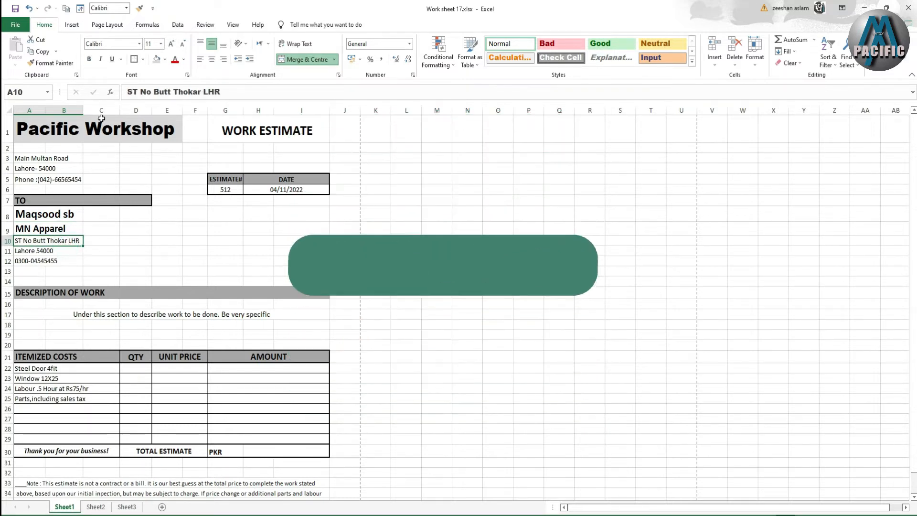
left_click(30, 262)
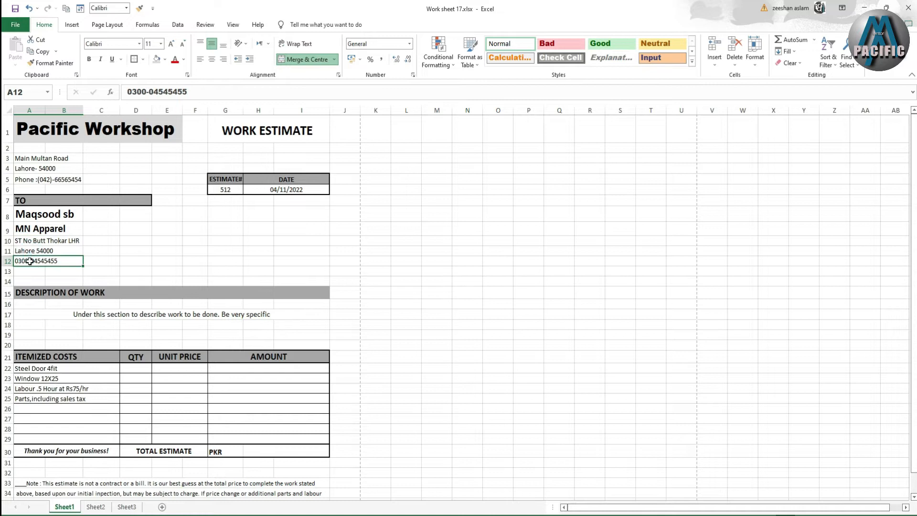
left_click(53, 159)
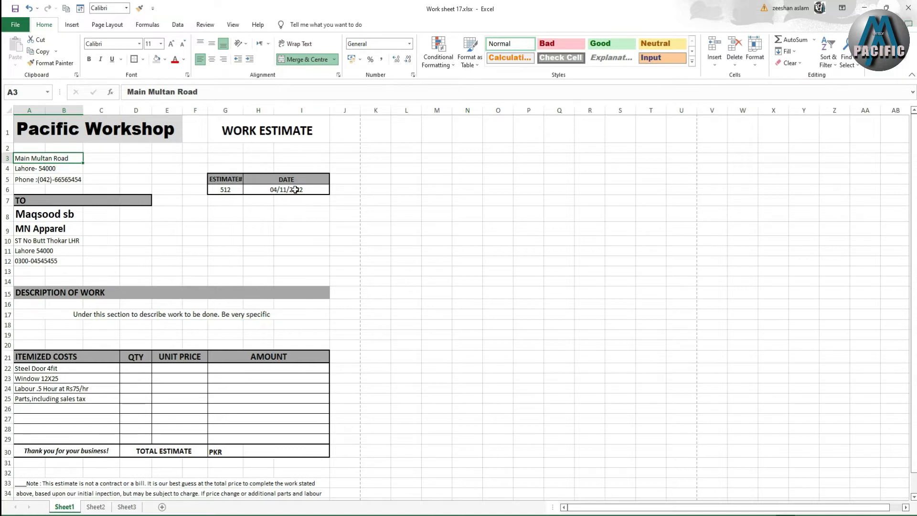
scroll(199, 270, "down", 1)
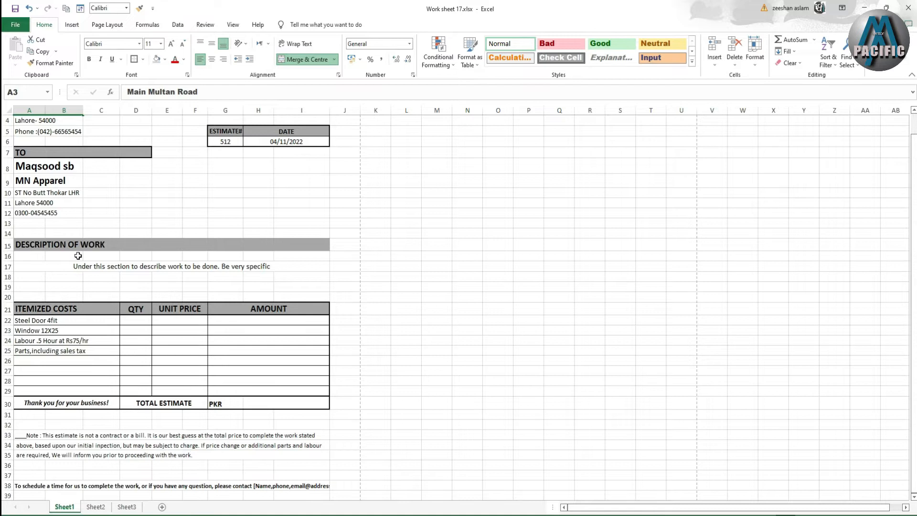
scroll(78, 255, "down", 1)
scroll(76, 274, "up", 2)
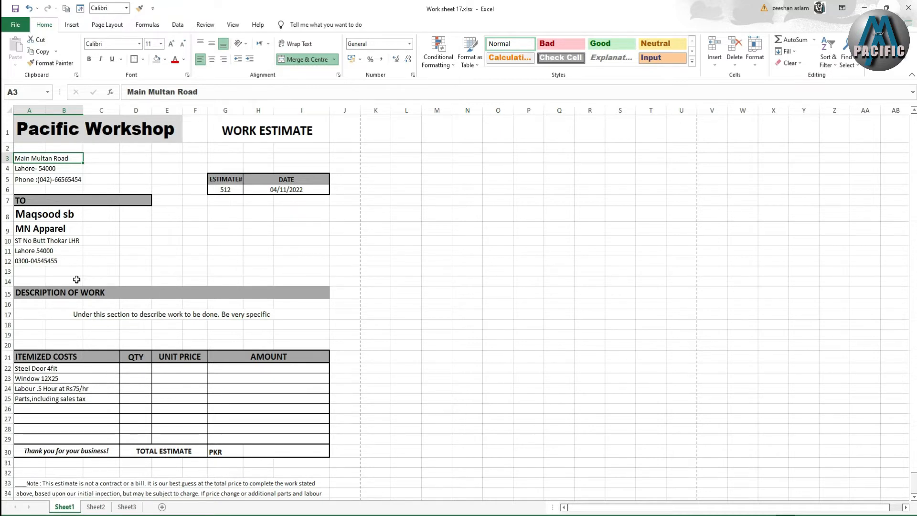
scroll(77, 279, "down", 3)
scroll(82, 279, "up", 1)
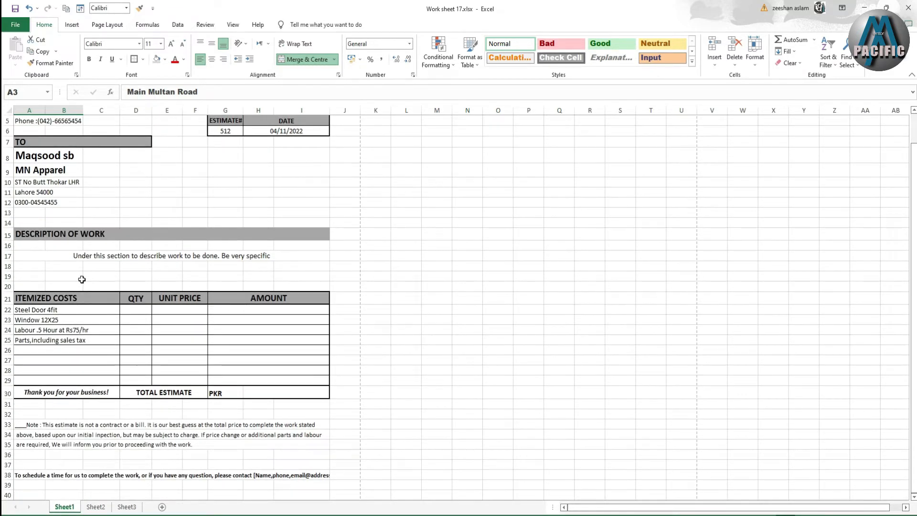
left_click(82, 256)
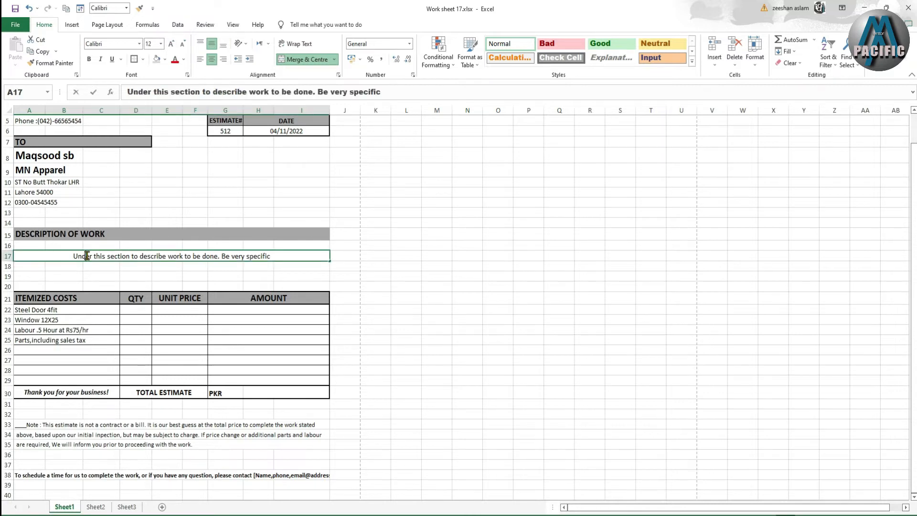
double_click(82, 257)
left_click(87, 275)
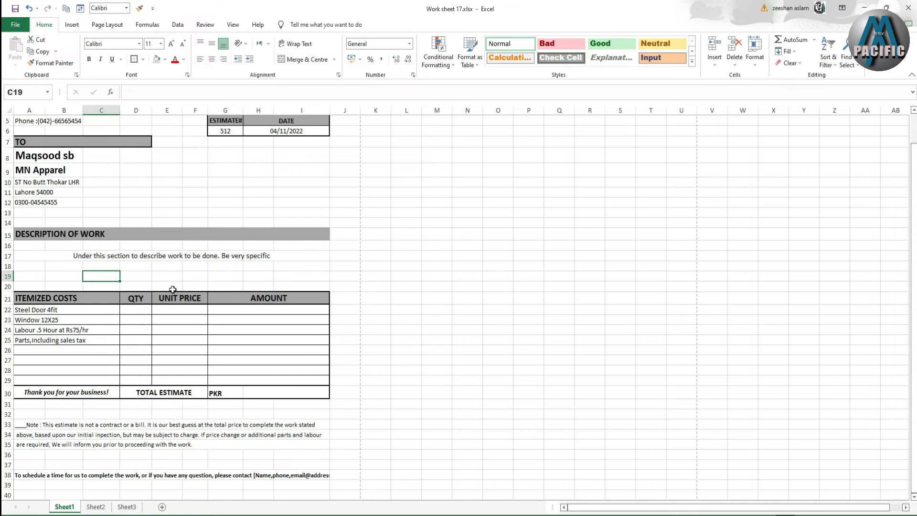
double_click(40, 300)
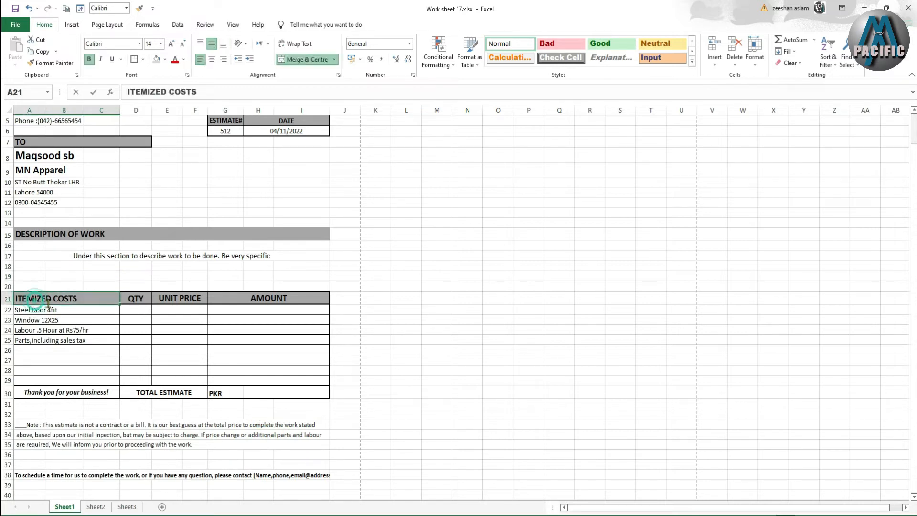
double_click(138, 302)
left_click(180, 301)
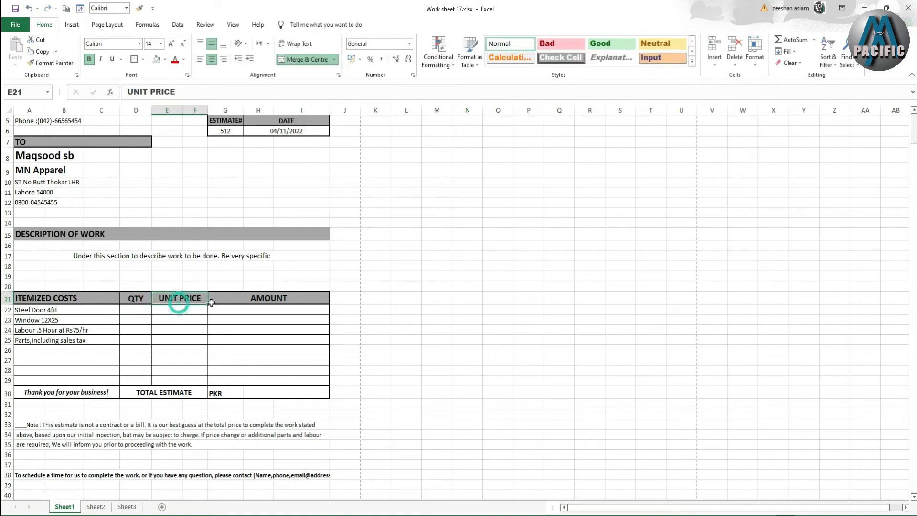
left_click(224, 301)
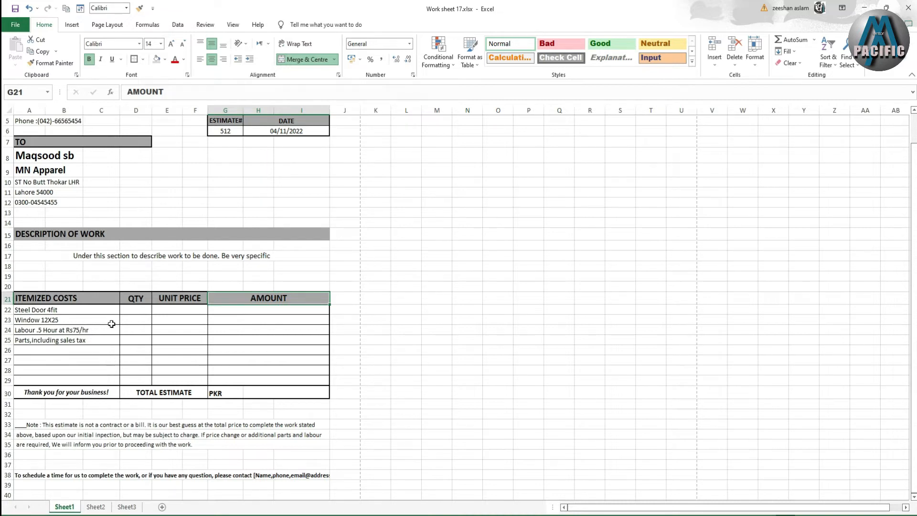
scroll(115, 323, "up", 2)
scroll(115, 324, "down", 1)
scroll(115, 323, "up", 1)
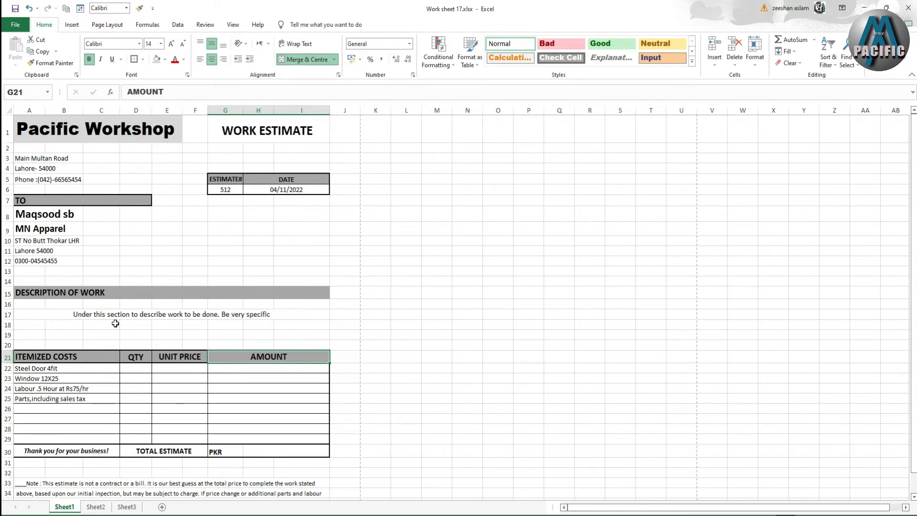
scroll(115, 324, "down", 1)
scroll(116, 323, "up", 1)
- Enter Steel Door quantity 100 at 5000 and window quantity 40 at 20000
left_click(57, 368)
left_click(144, 371)
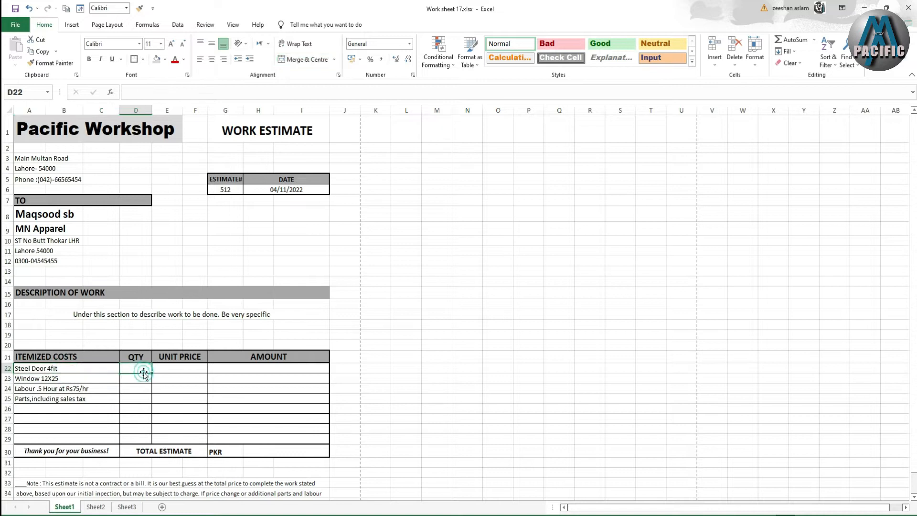
type("100")
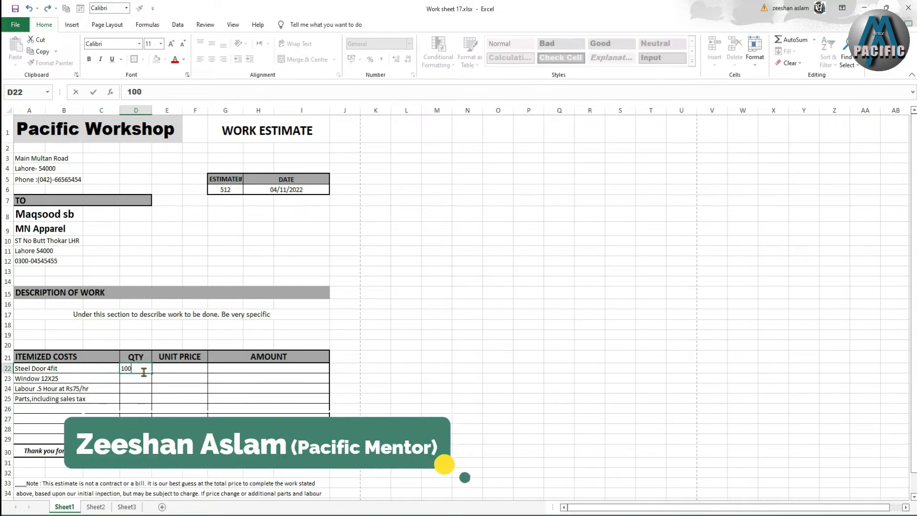
left_click(169, 368)
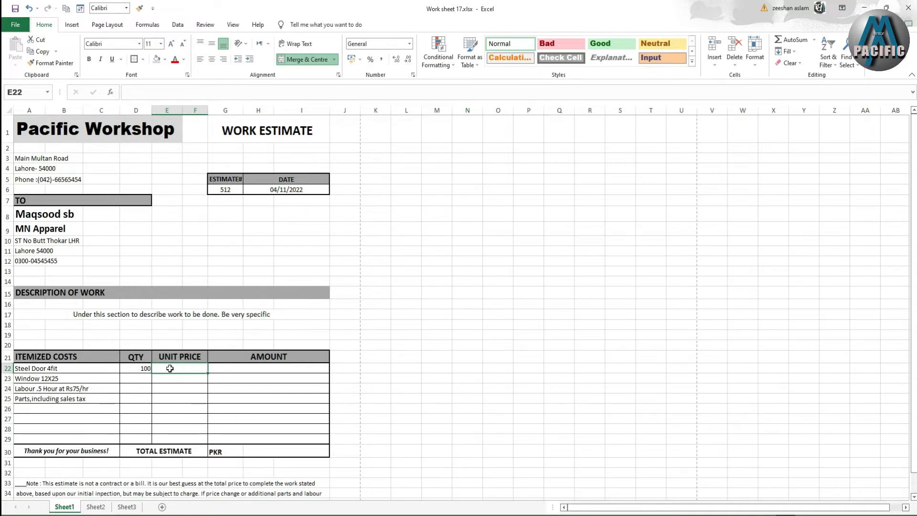
type("5")
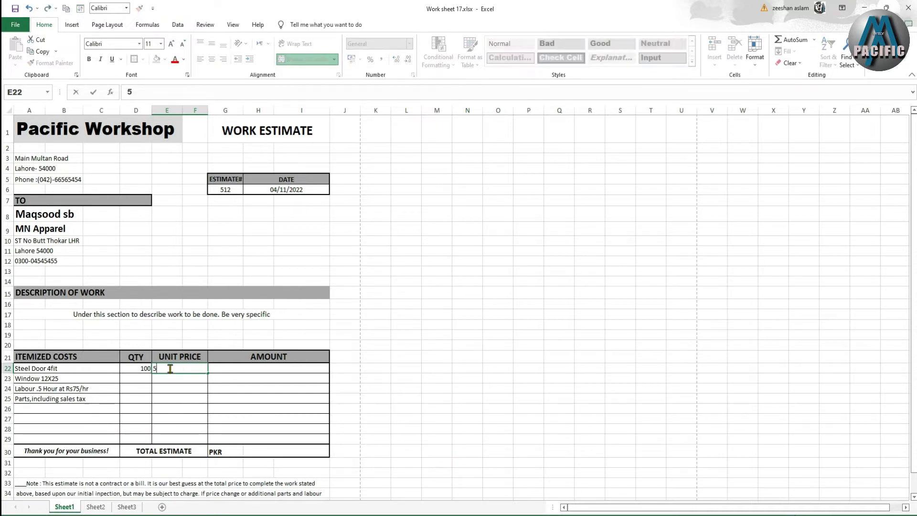
key("Return")
left_click(143, 378)
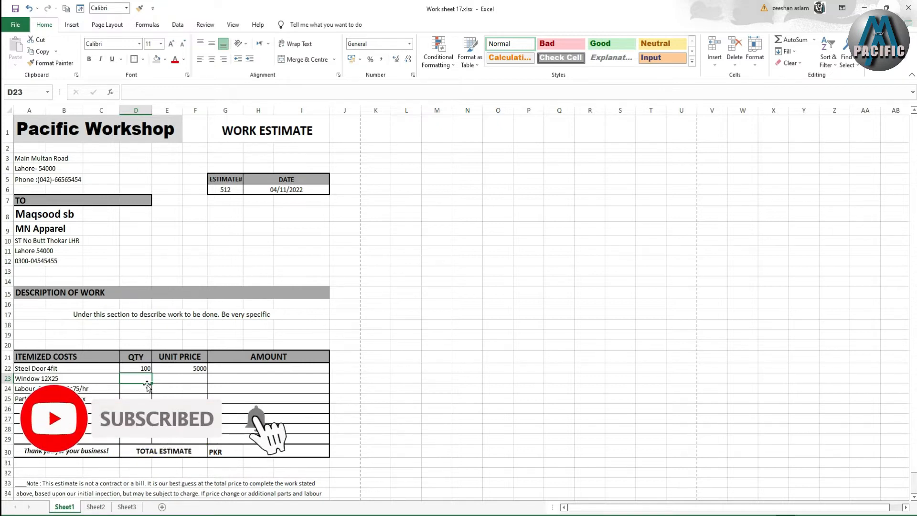
type("40")
key("Tab")
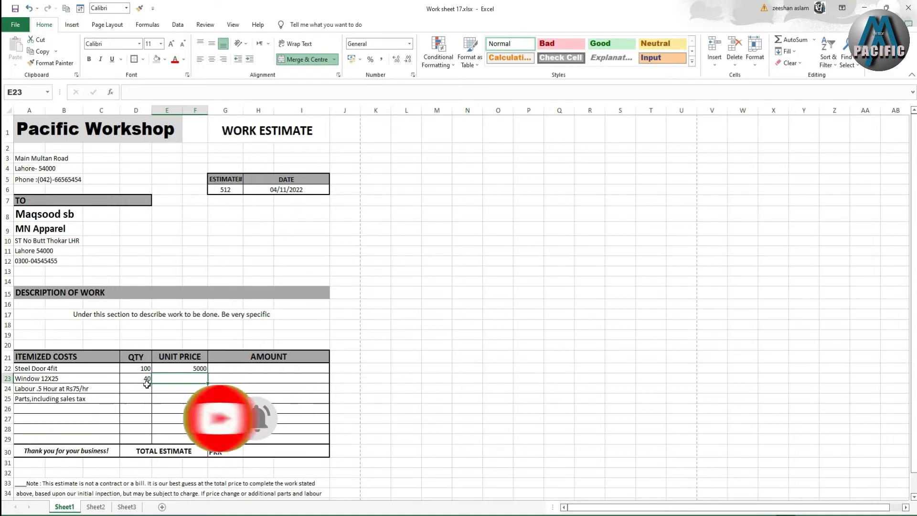
type("20")
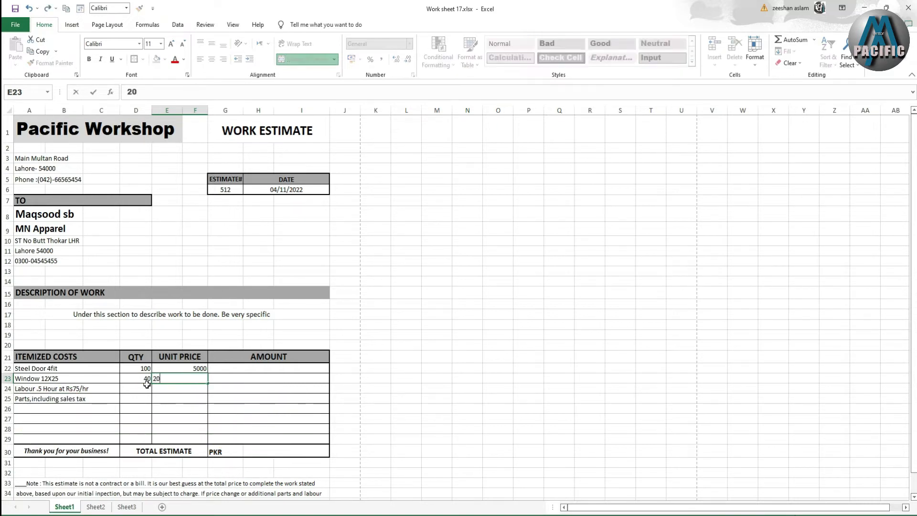
type("000")
key("Return")
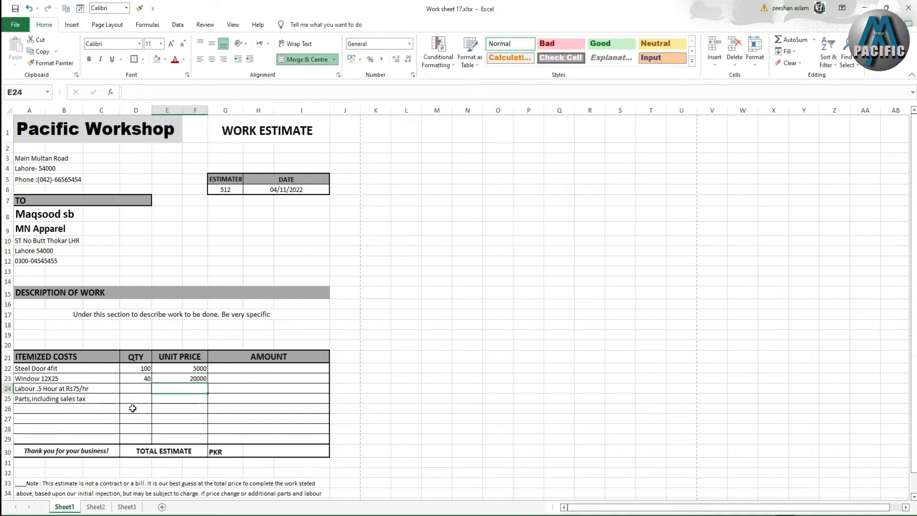
- Enter the Labour row with quantity 2000 and unit price 75
left_click(133, 387)
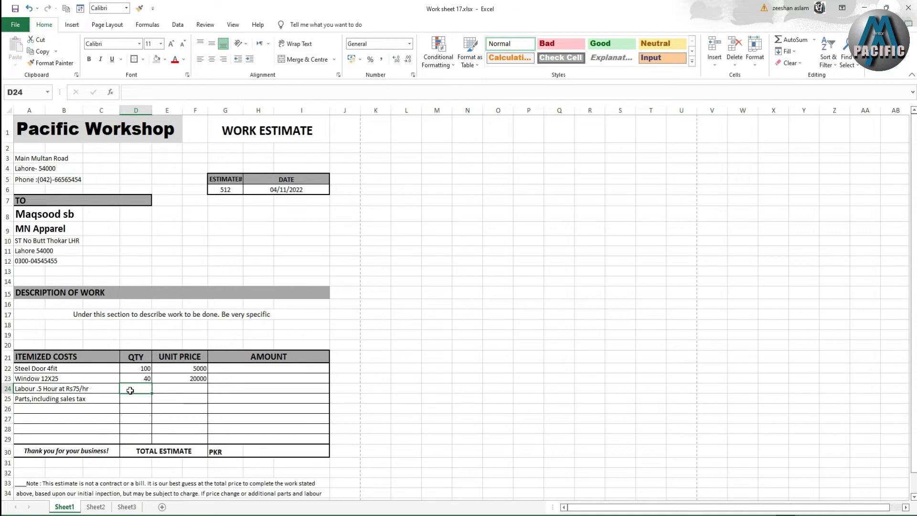
type("7")
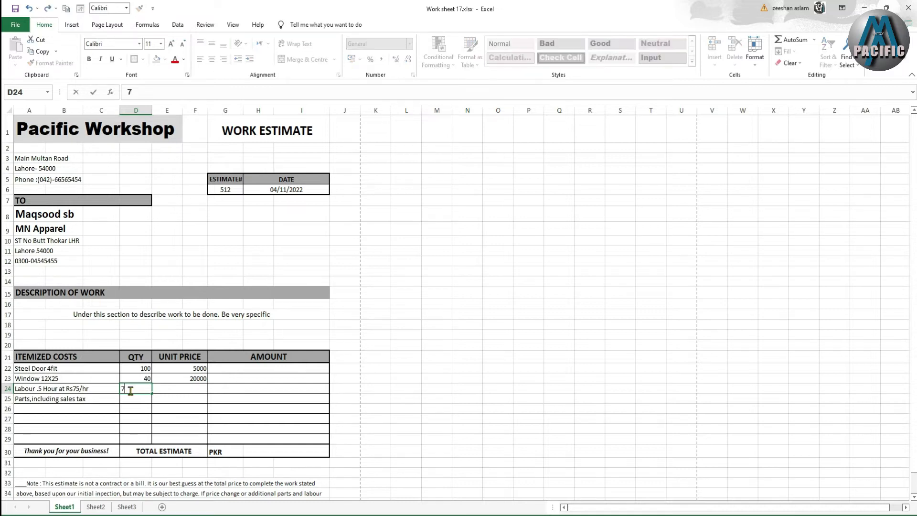
key("Return")
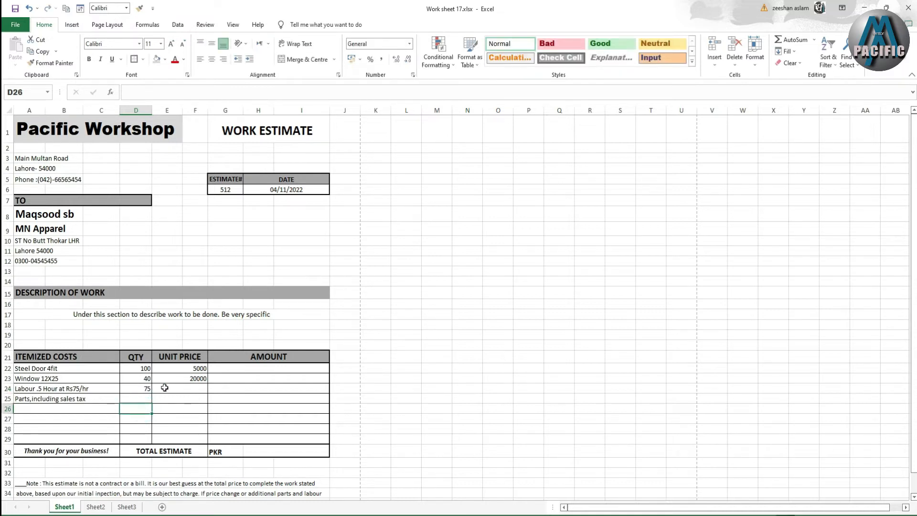
left_click(165, 388)
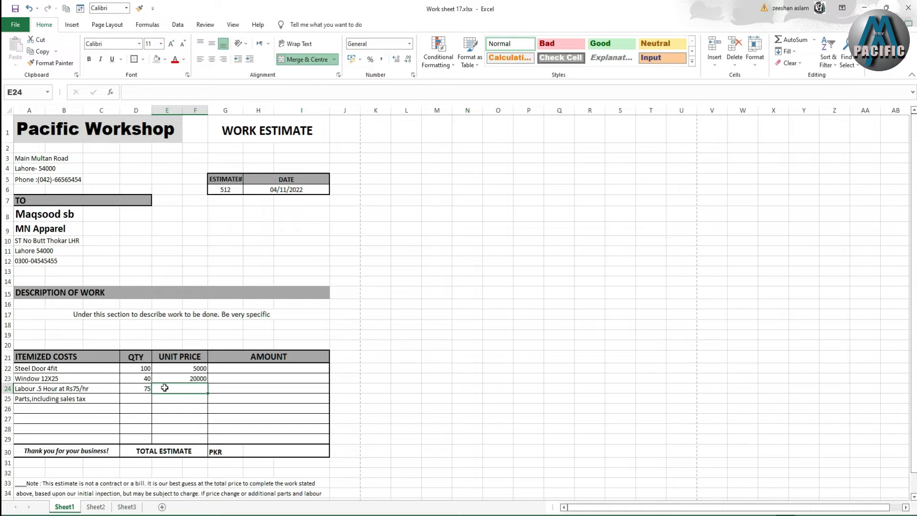
left_click(146, 388)
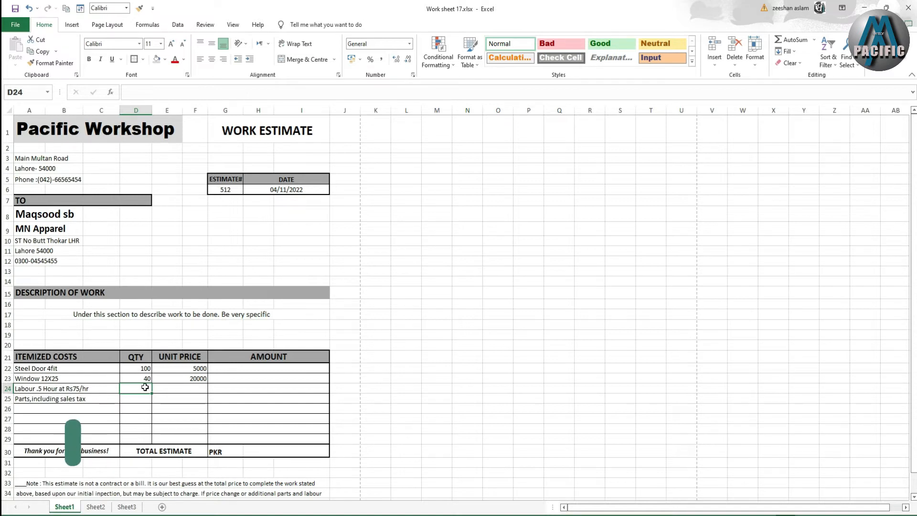
type("2000")
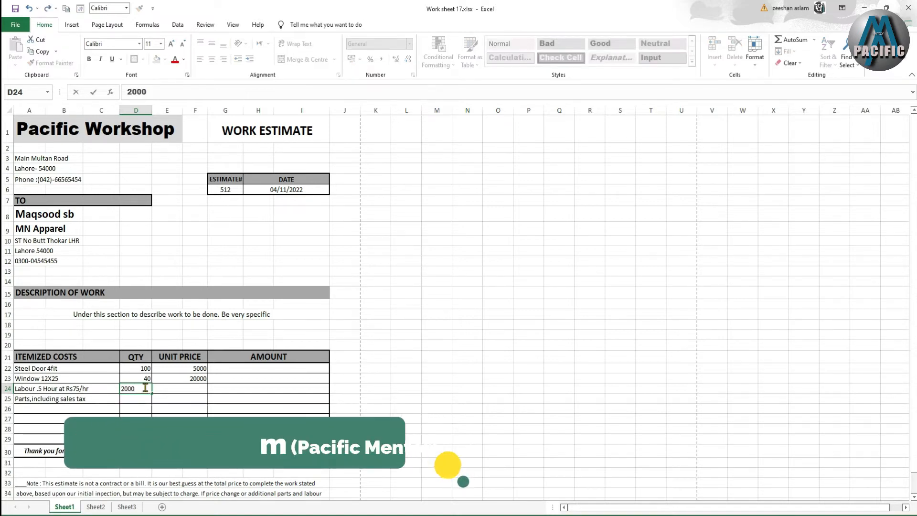
key("Tab")
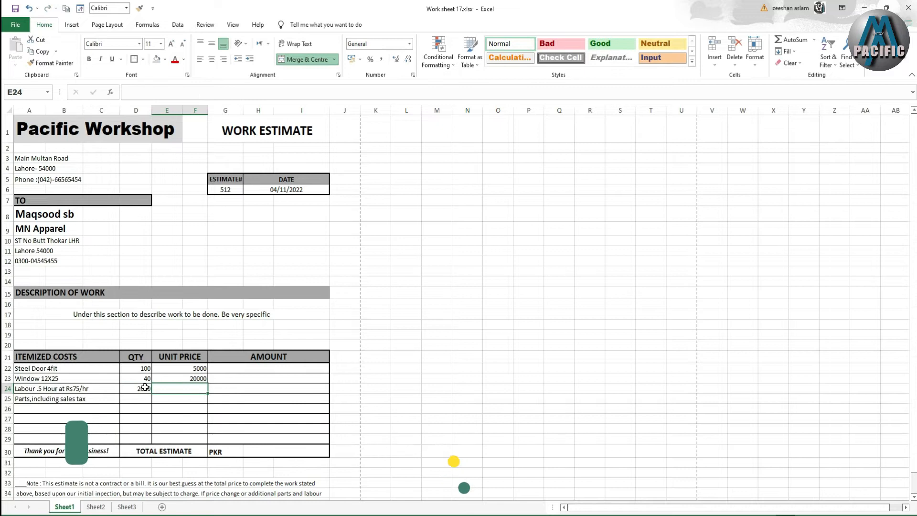
type("75")
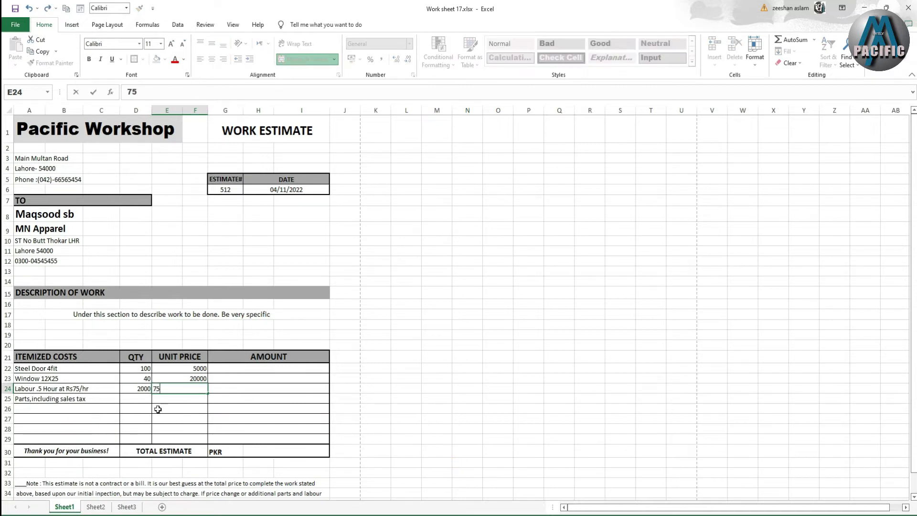
left_click(187, 418)
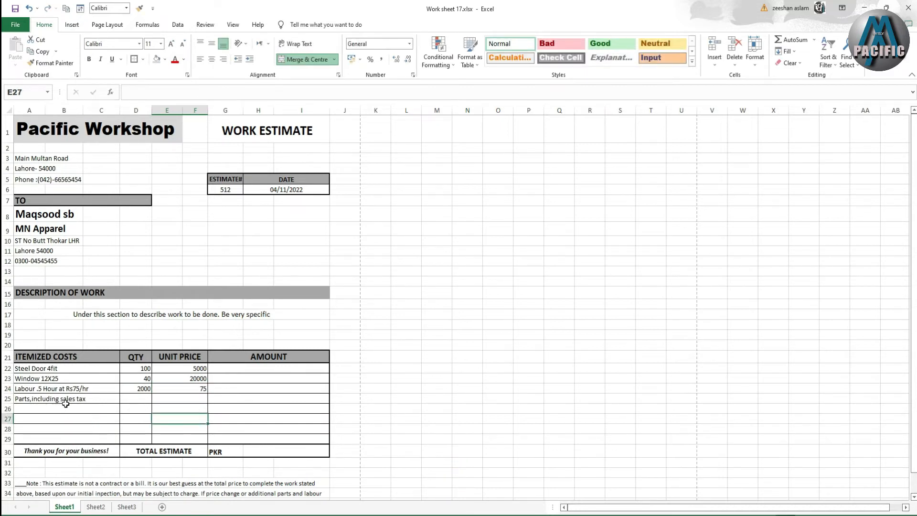
left_click(131, 398)
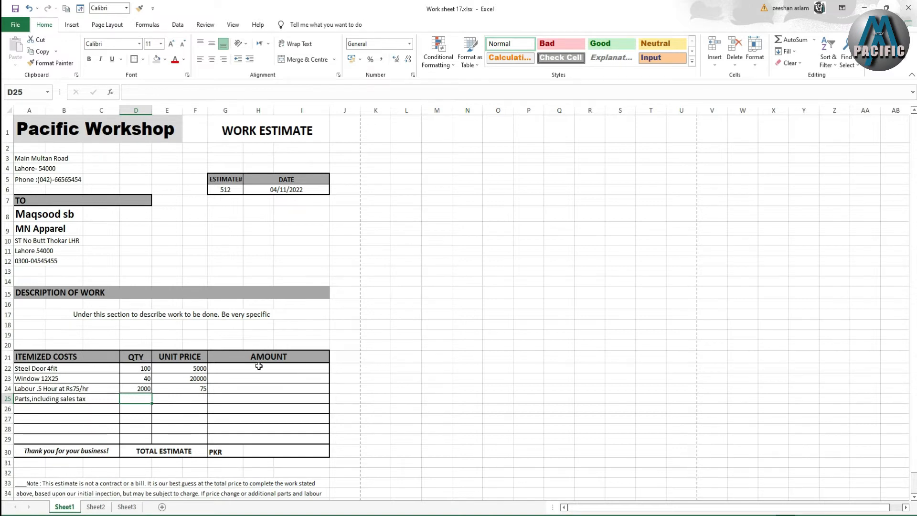
scroll(224, 412, "down", 3)
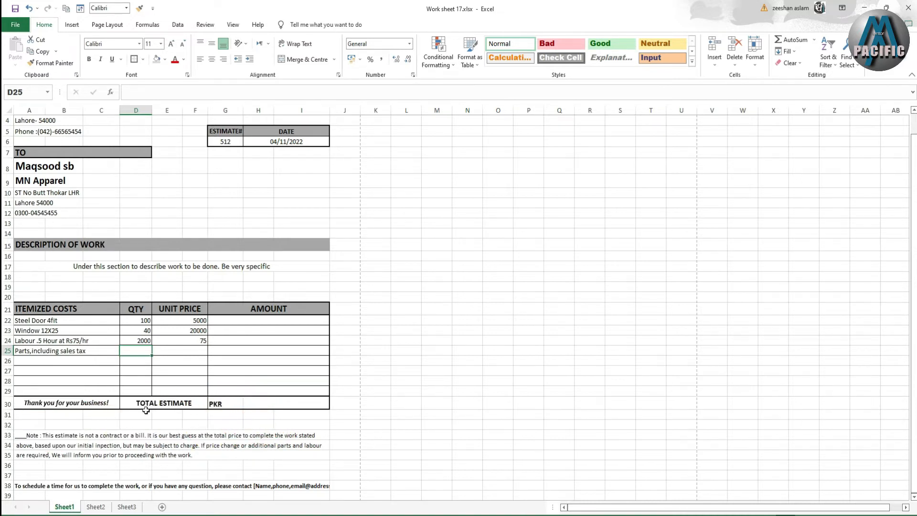
left_click(267, 404)
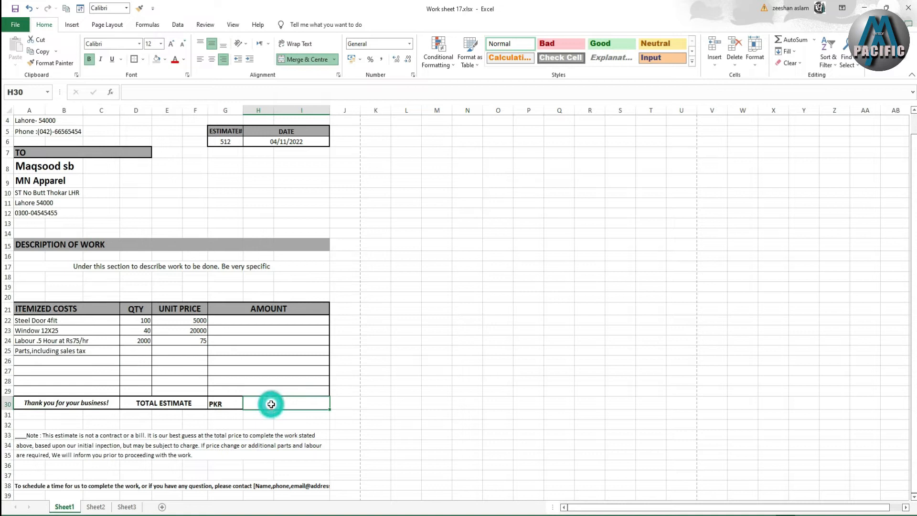
left_click(195, 405)
double_click(266, 405)
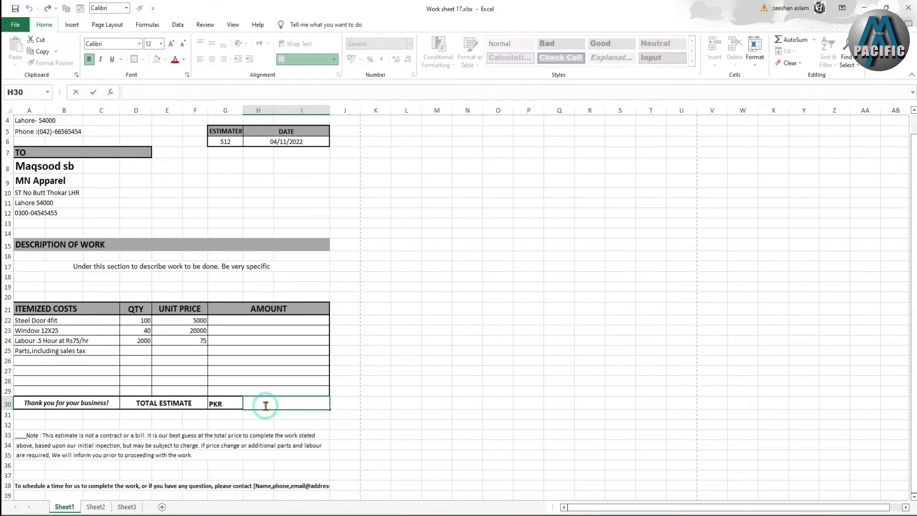
scroll(227, 419, "down", 3)
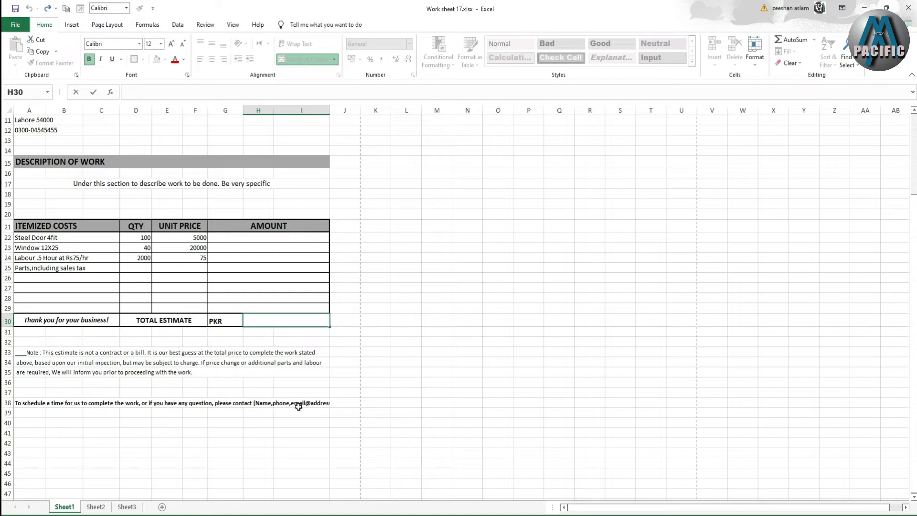
left_click(258, 404)
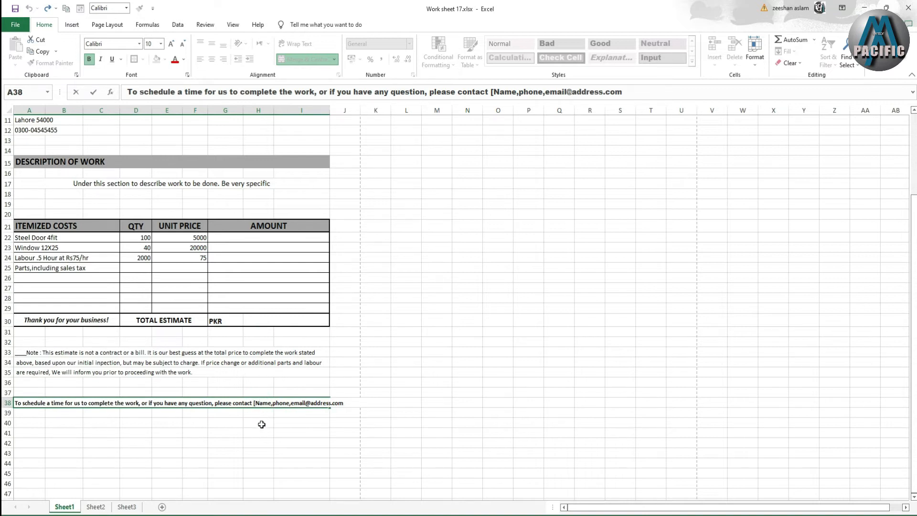
- Copy the workshop address lines A3:A5 and paste them into A39
scroll(215, 422, "up", 3)
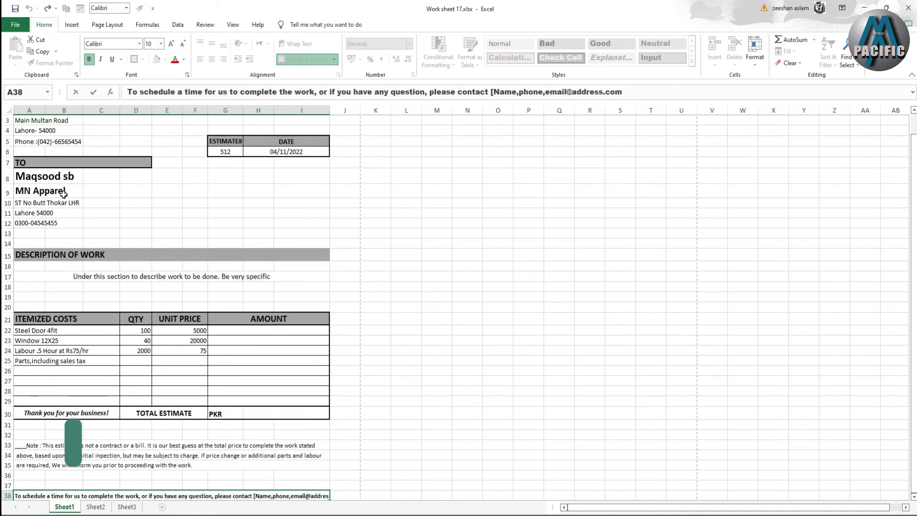
scroll(64, 194, "up", 1)
left_click_drag(45, 158, 50, 181)
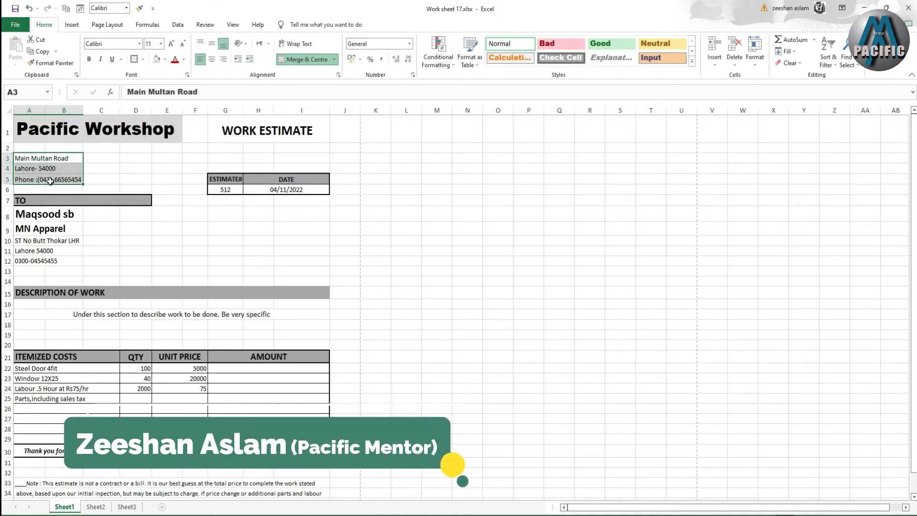
scroll(204, 353, "down", 3)
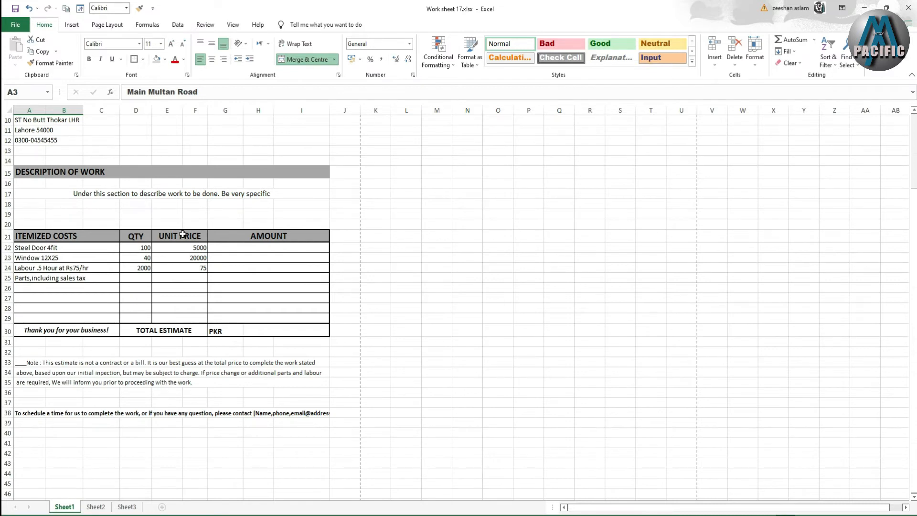
scroll(158, 288, "up", 3)
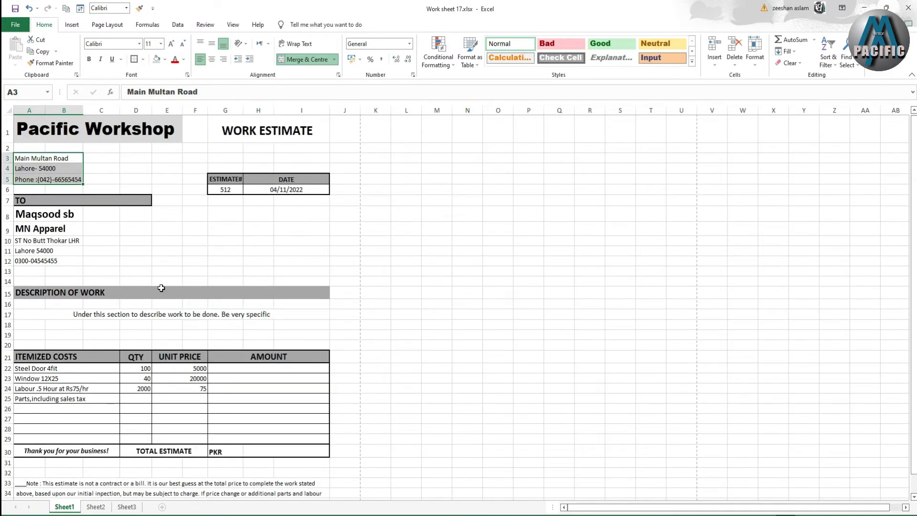
right_click(53, 171)
left_click(74, 201)
scroll(120, 296, "down", 5)
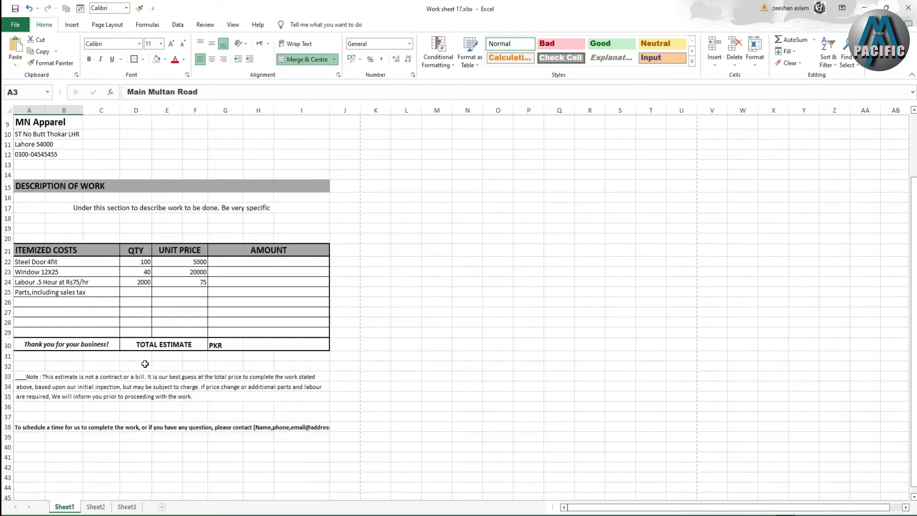
left_click(26, 349)
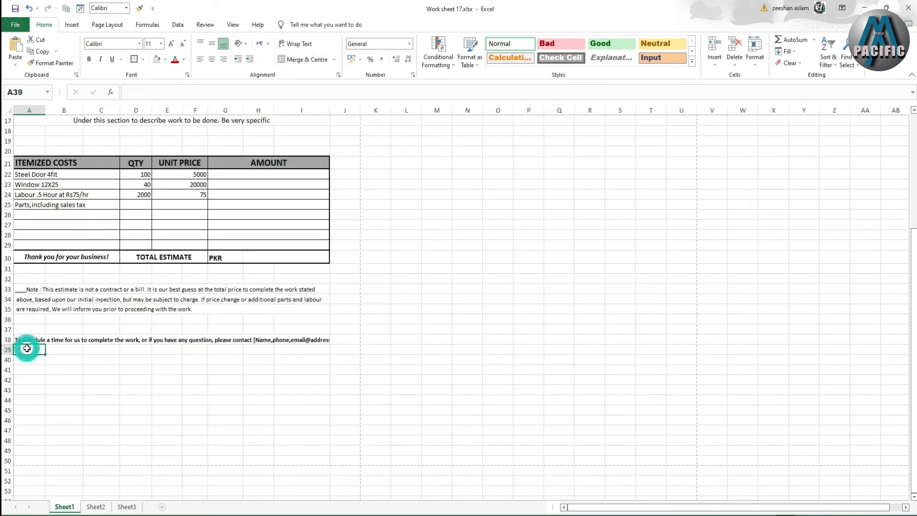
right_click(27, 348)
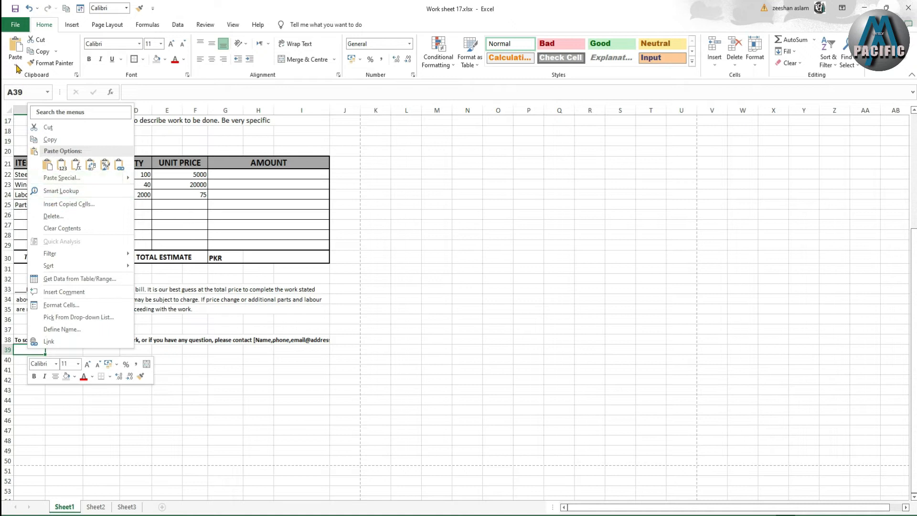
left_click(47, 165)
- Apply an outside border around the pasted address in A39:A41
left_click(127, 399)
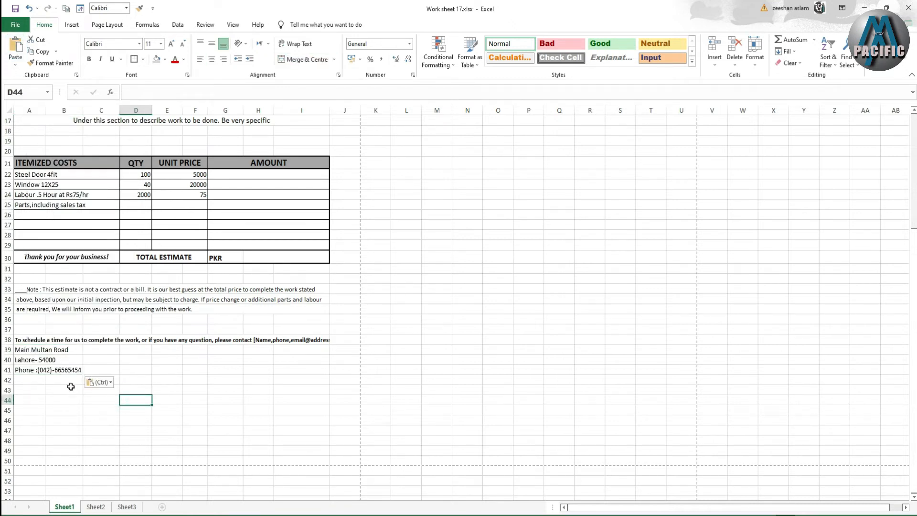
left_click_drag(52, 350, 63, 367)
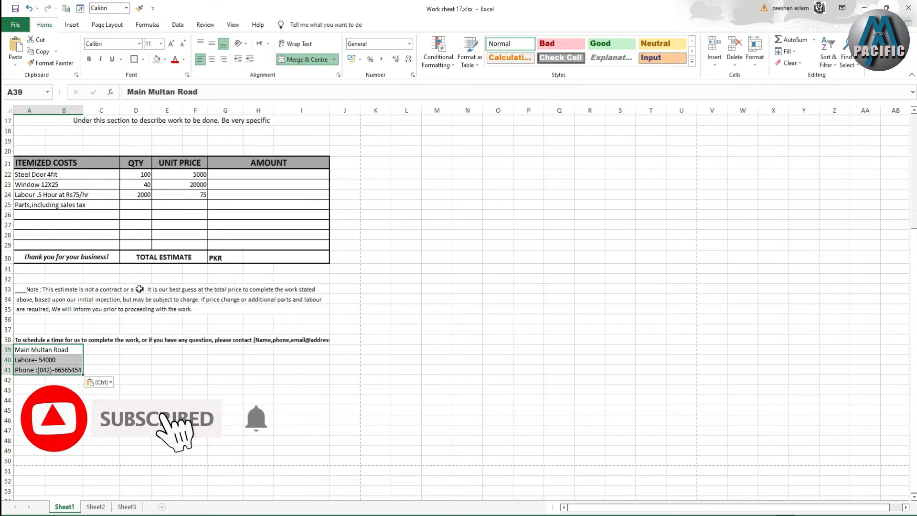
left_click(135, 59)
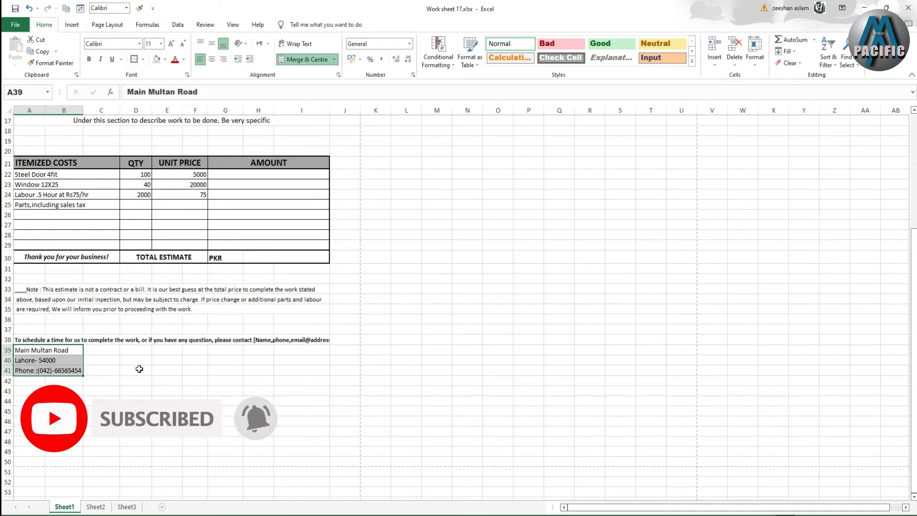
left_click(136, 370)
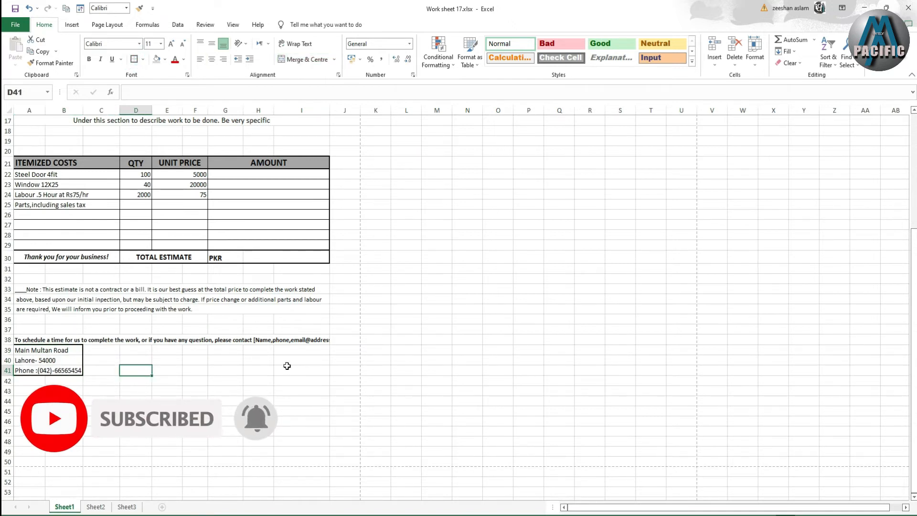
left_click(200, 413)
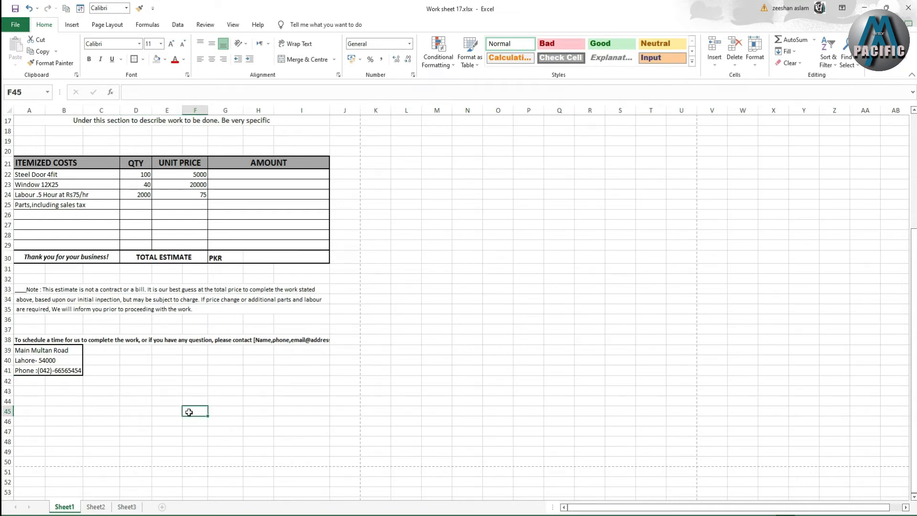
- Enter 'Signature' followed by a long underline in cell F45
type("S")
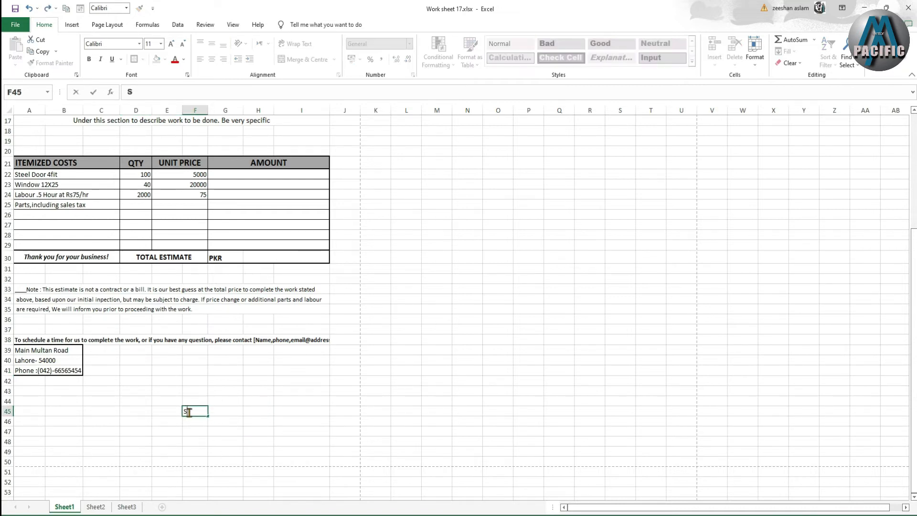
type("ignature_______________________")
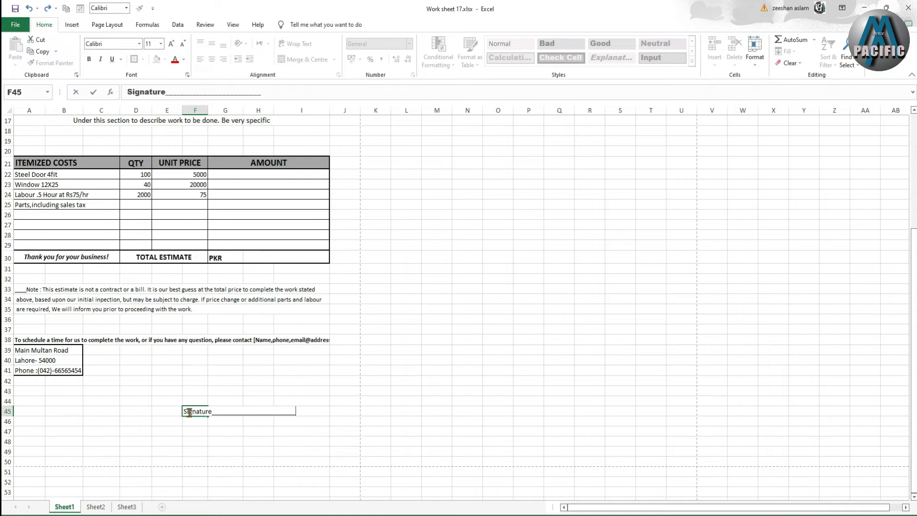
left_click(224, 452)
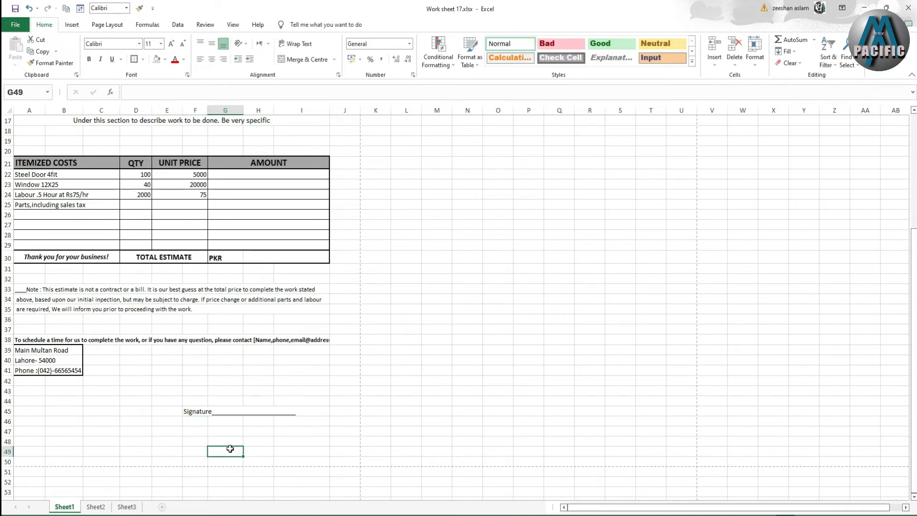
scroll(238, 438, "up", 2)
scroll(238, 438, "up", 4)
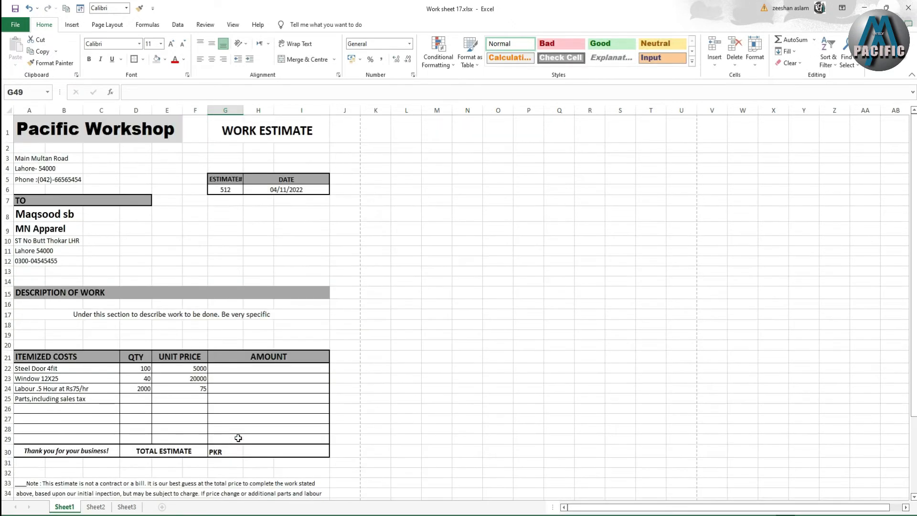
- Put =D22*E22 in G22 and fill the amount formula down to row 29
scroll(238, 438, "down", 1)
left_click(243, 331)
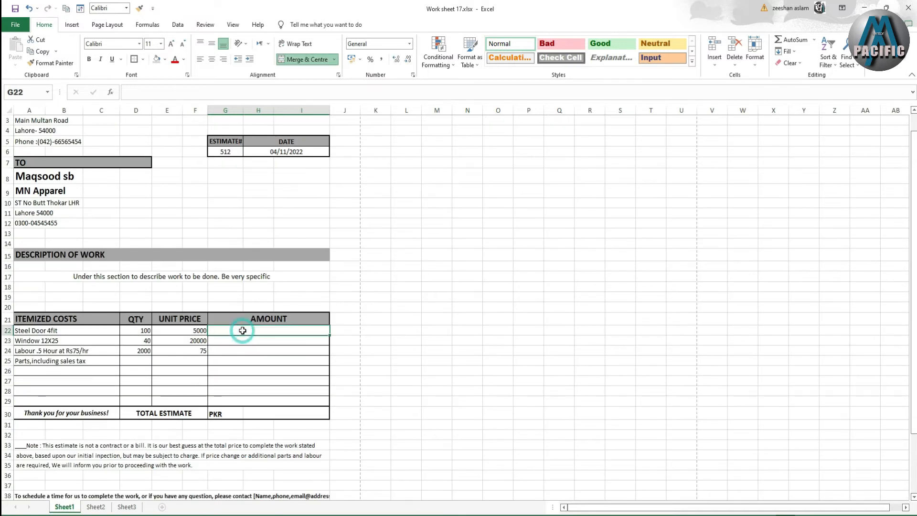
type("=")
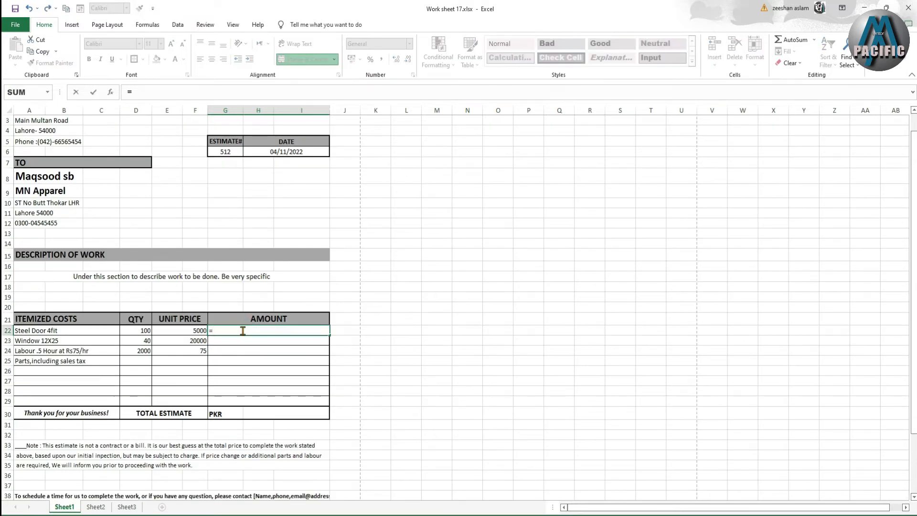
left_click(135, 330)
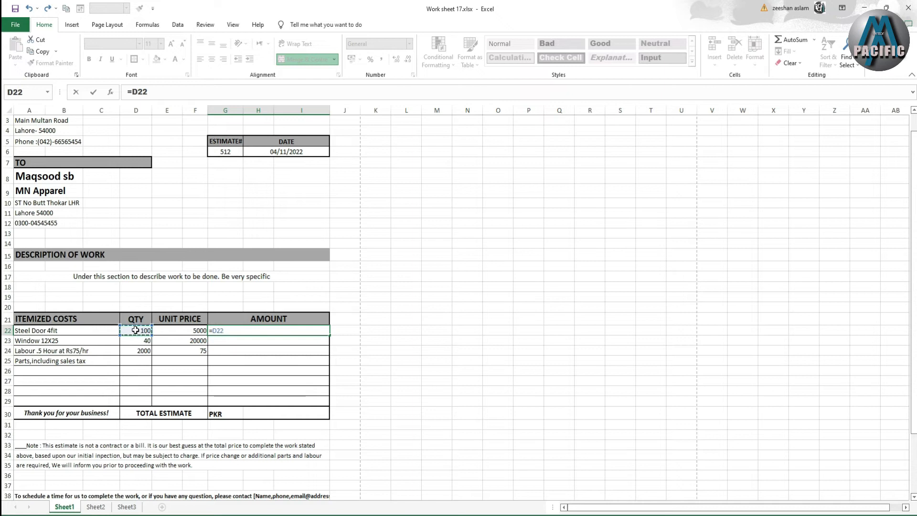
type("-")
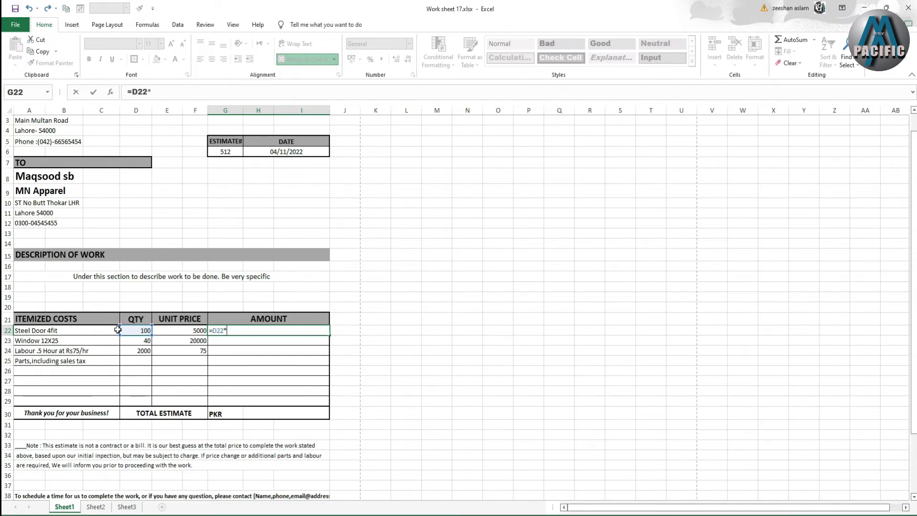
left_click(171, 331)
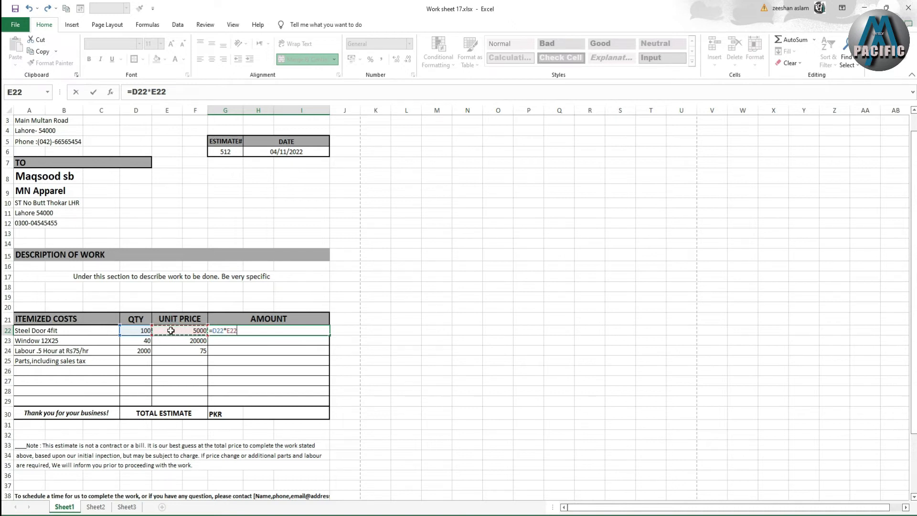
key("Return")
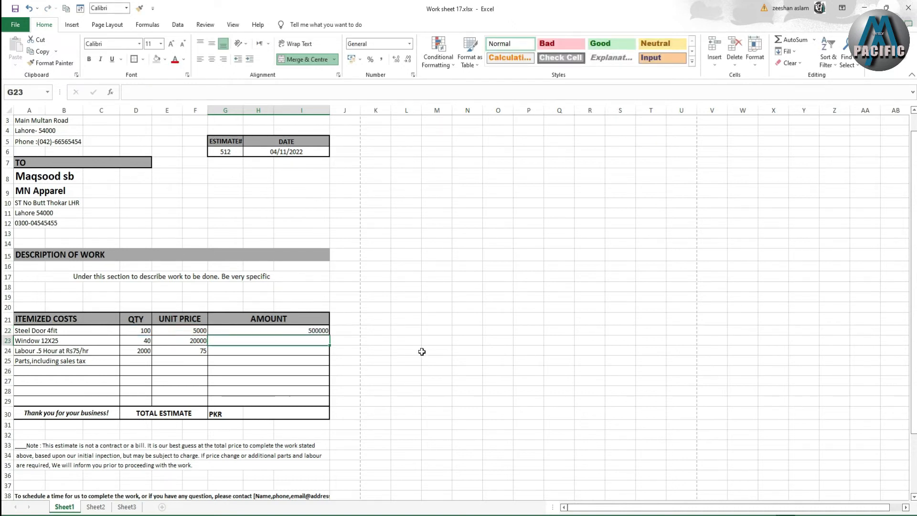
left_click(326, 331)
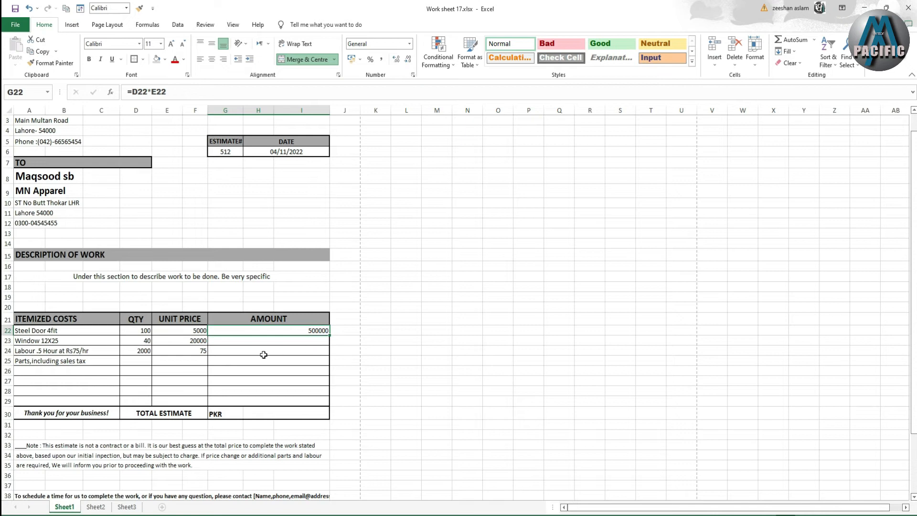
left_click(221, 342)
left_click(297, 331)
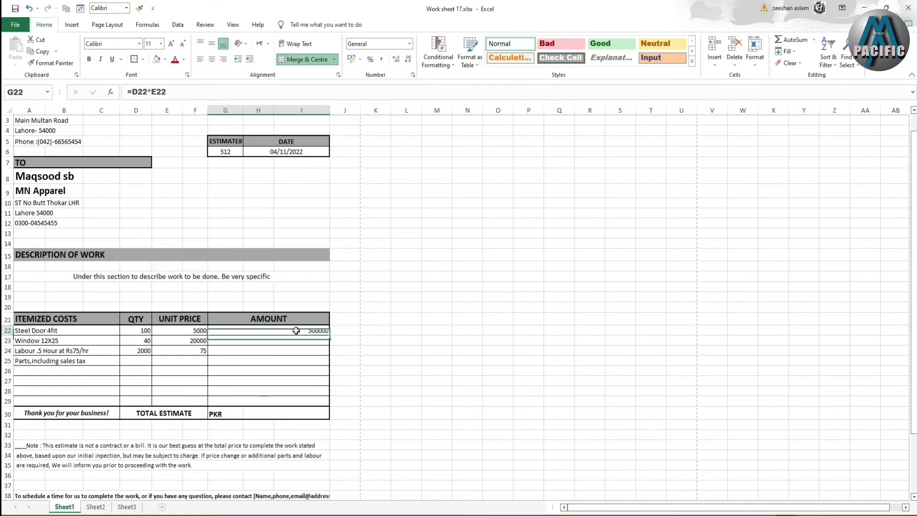
left_click_drag(329, 337, 322, 403)
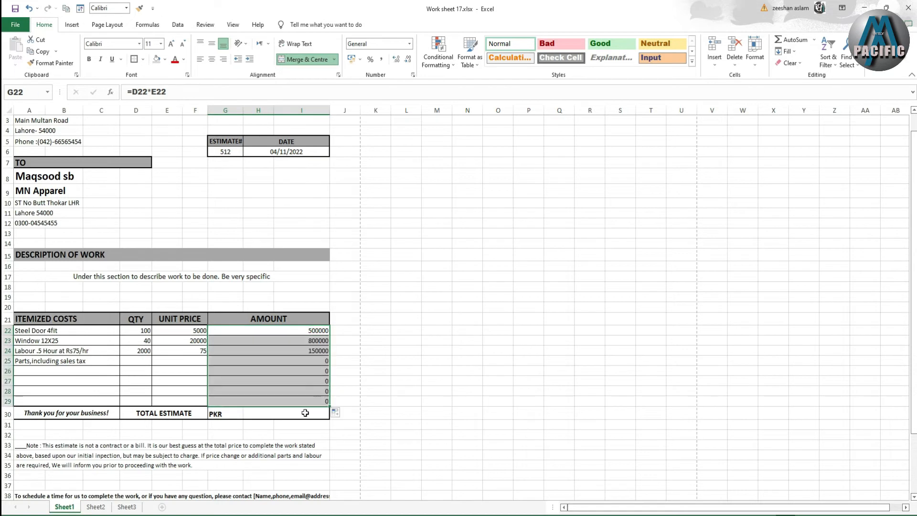
- Apply Comma Style to the quantities, prices and amounts in D22:I29
left_click_drag(138, 332, 283, 400)
left_click(381, 59)
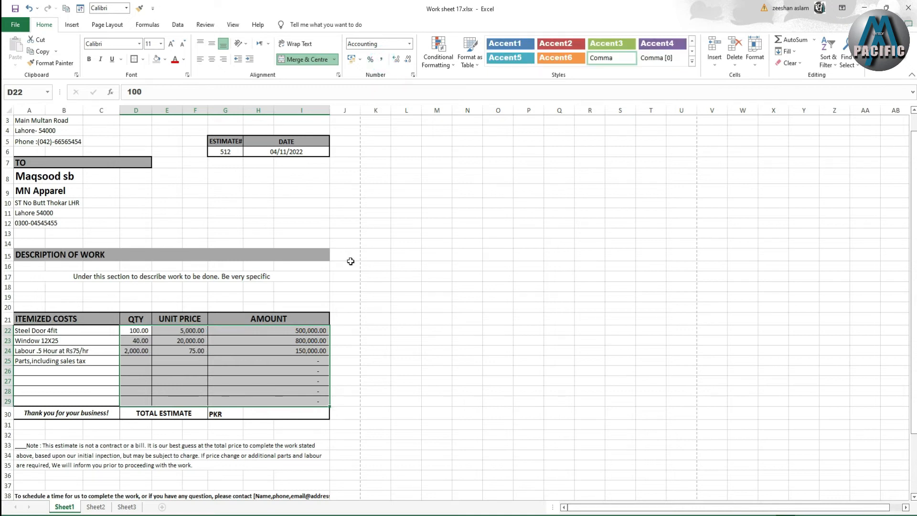
left_click(264, 377)
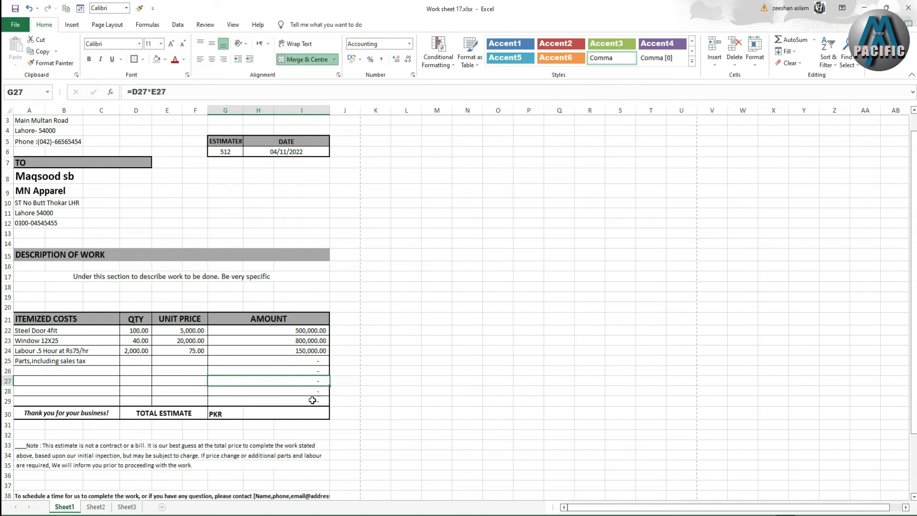
double_click(298, 413)
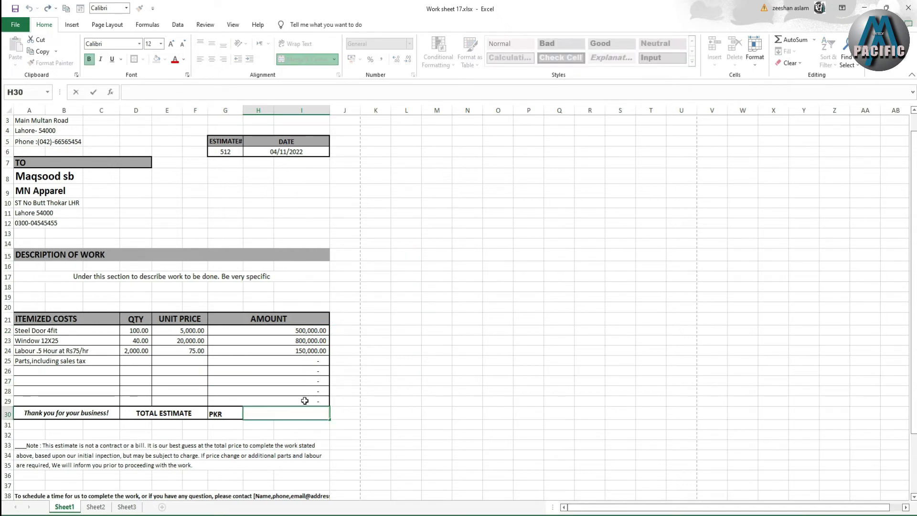
- Enter =SUM(G22:G29) in the Total Estimate cell H30
type("=")
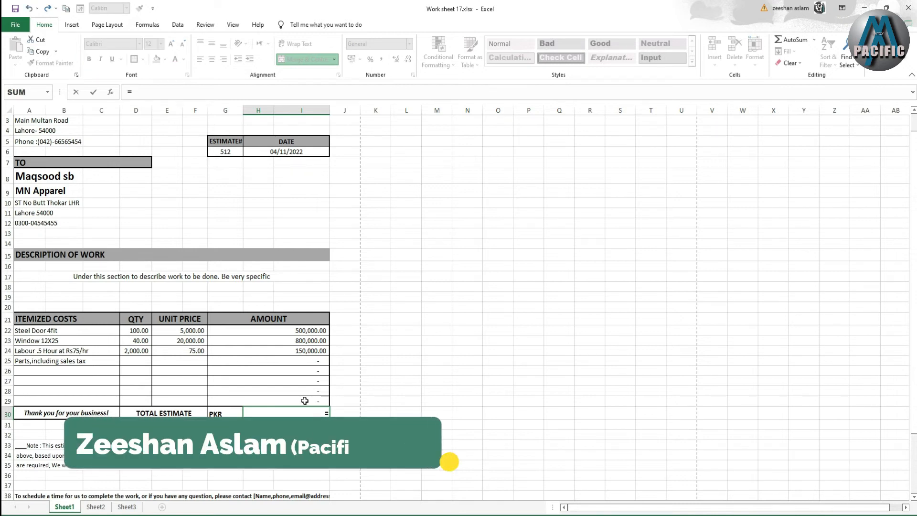
type("su")
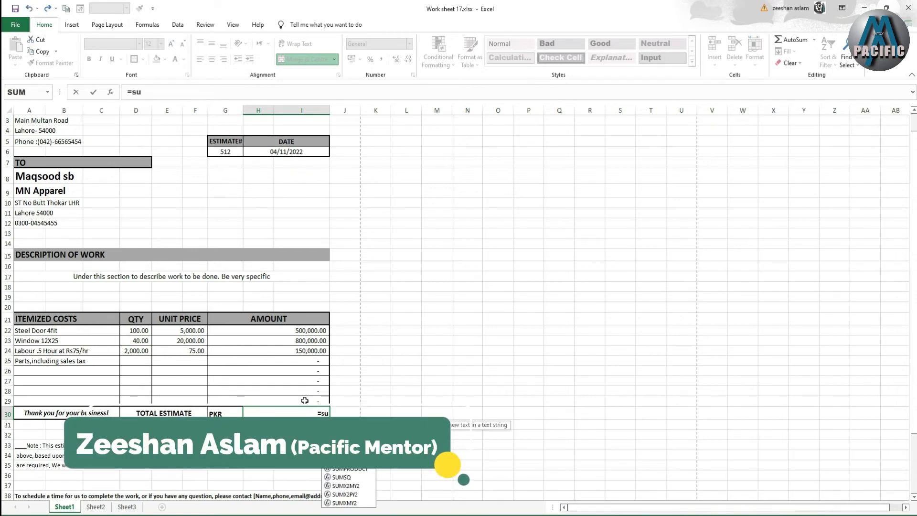
type("m(")
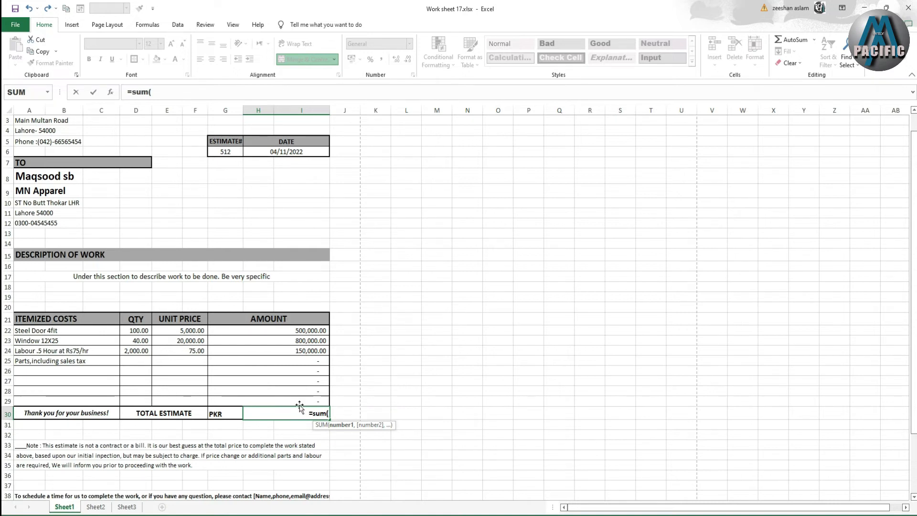
left_click(303, 331)
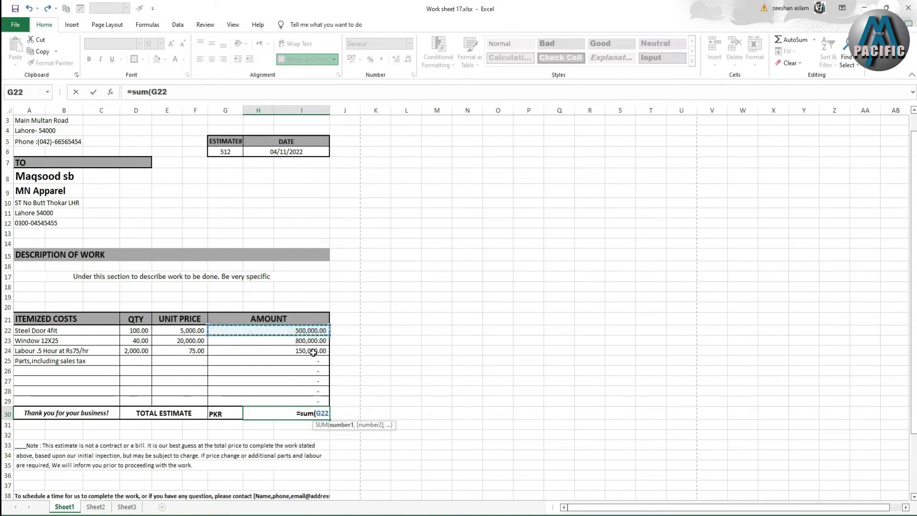
type(":G")
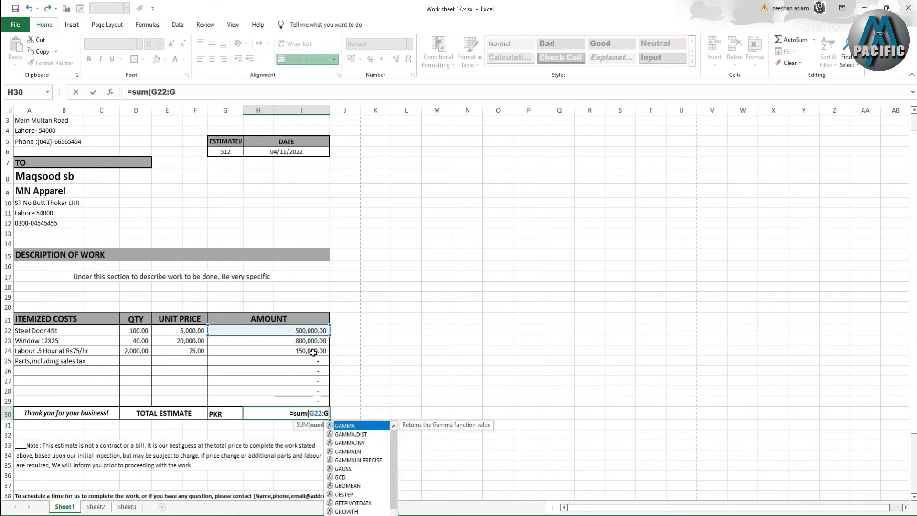
key("BackSpace")
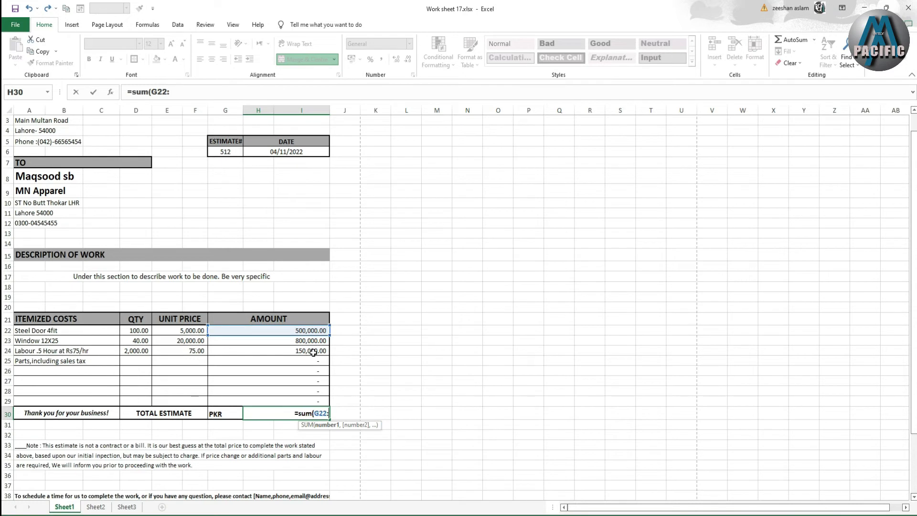
left_click(306, 401)
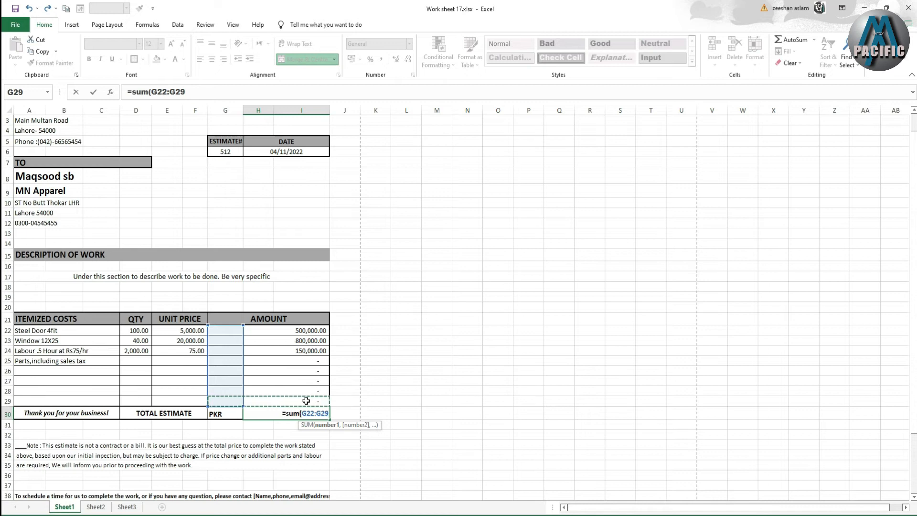
type(")")
key("ctrl+Return")
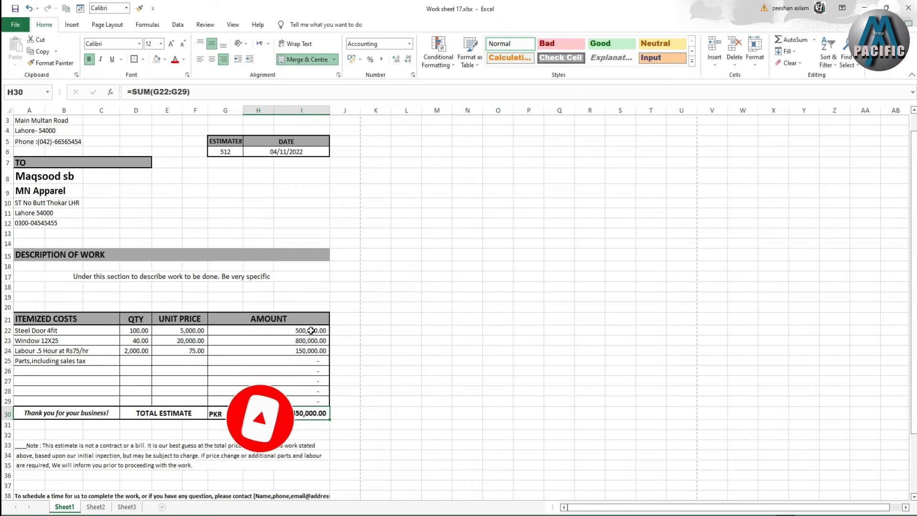
scroll(313, 360, "down", 2)
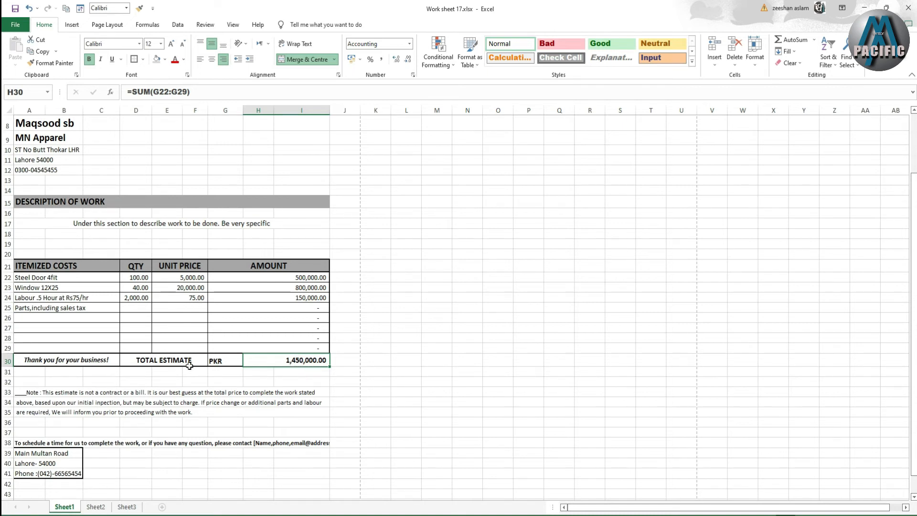
- Centre the PKR label in G30 horizontally and vertically
left_click(218, 362)
left_click(211, 58)
left_click(211, 43)
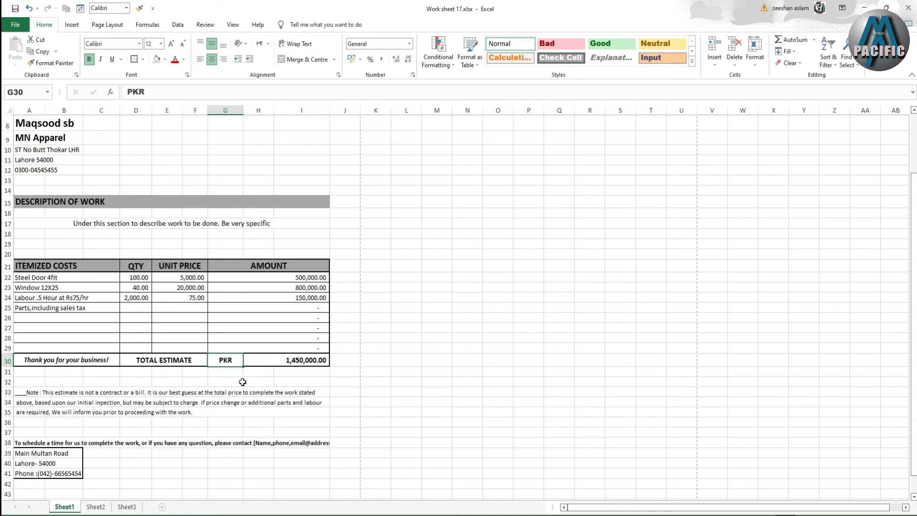
- Open the print preview of the estimate with Ctrl+P
scroll(237, 380, "up", 2)
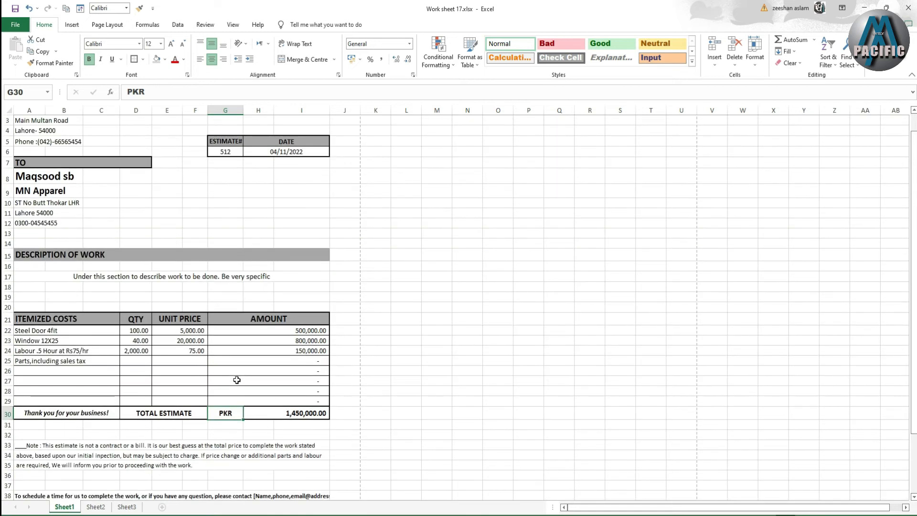
scroll(237, 378, "up", 1)
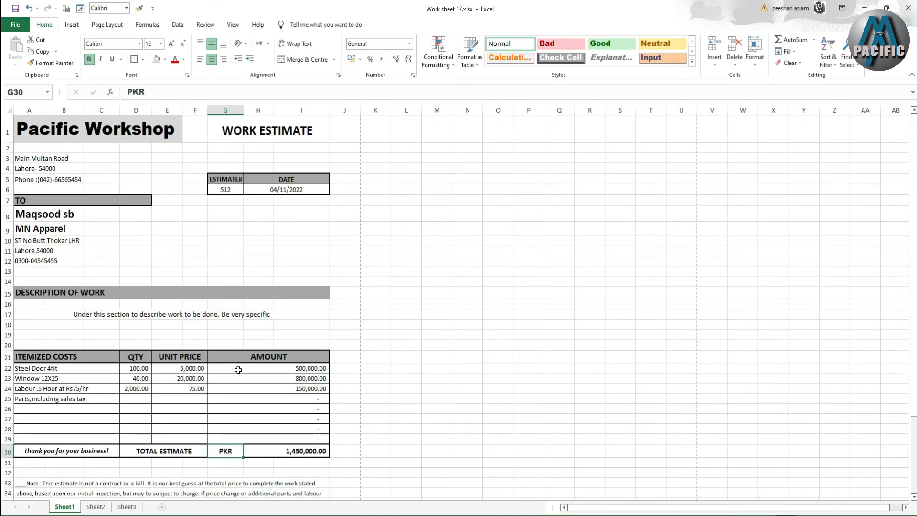
key("ctrl+p")
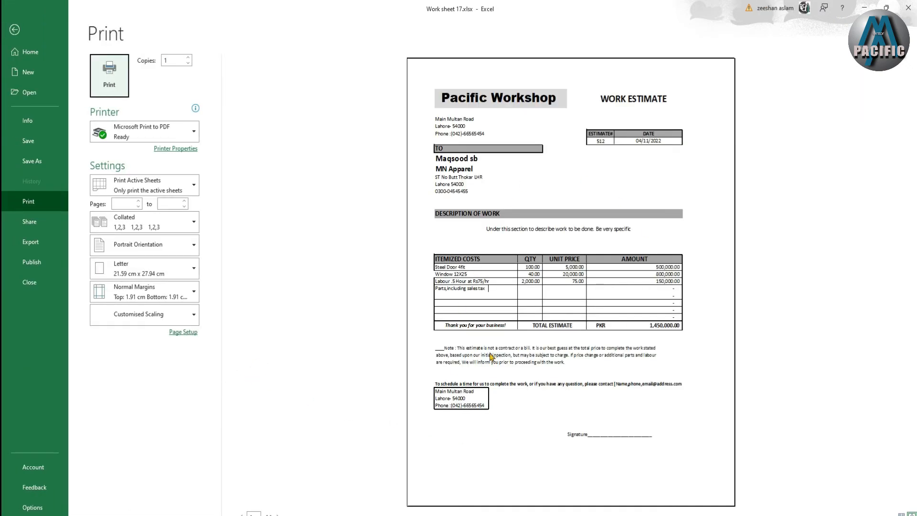
- Raise the Page Setup 'Adjust to' scaling by three increments and apply it
left_click(190, 332)
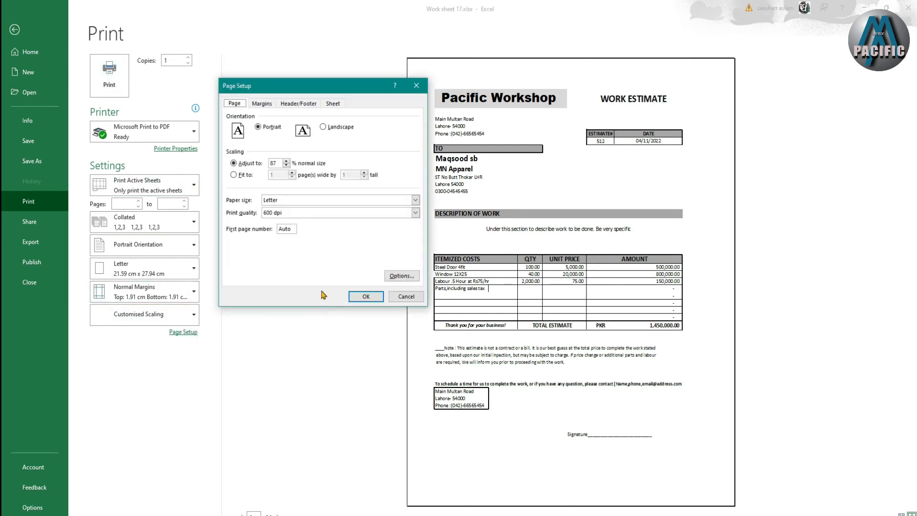
left_click(266, 103)
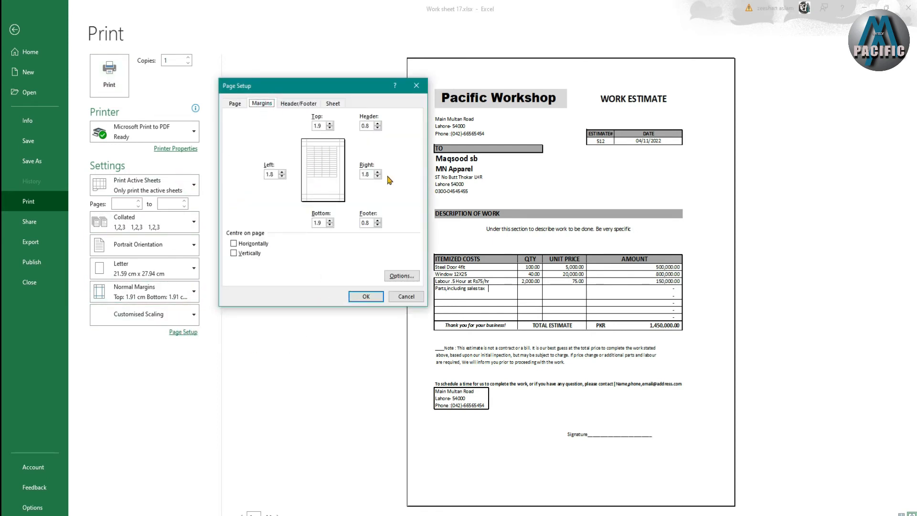
left_click(234, 104)
left_click(286, 161)
left_click(287, 161)
left_click(286, 161)
left_click(287, 161)
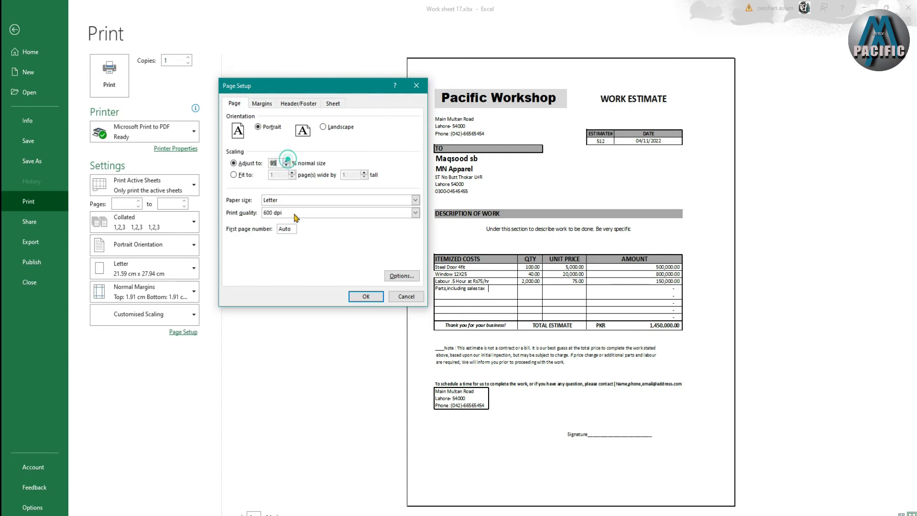
left_click(366, 296)
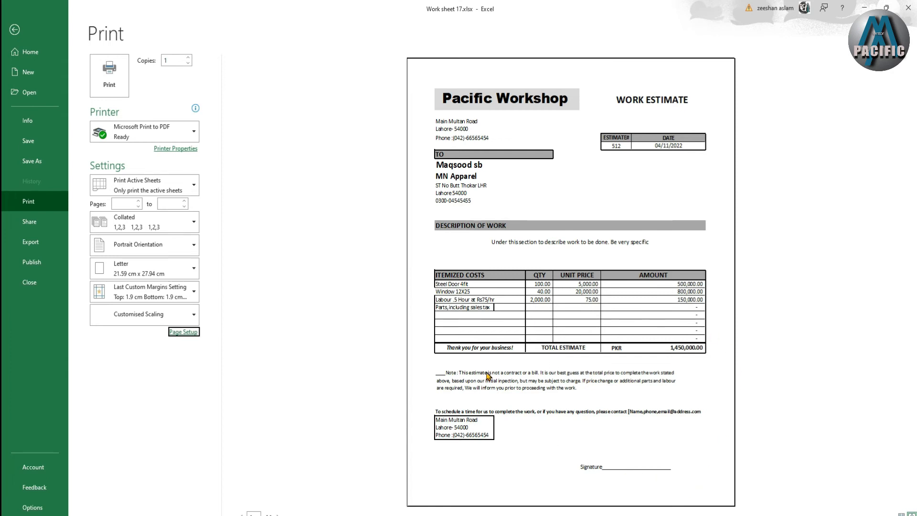
left_click(496, 343)
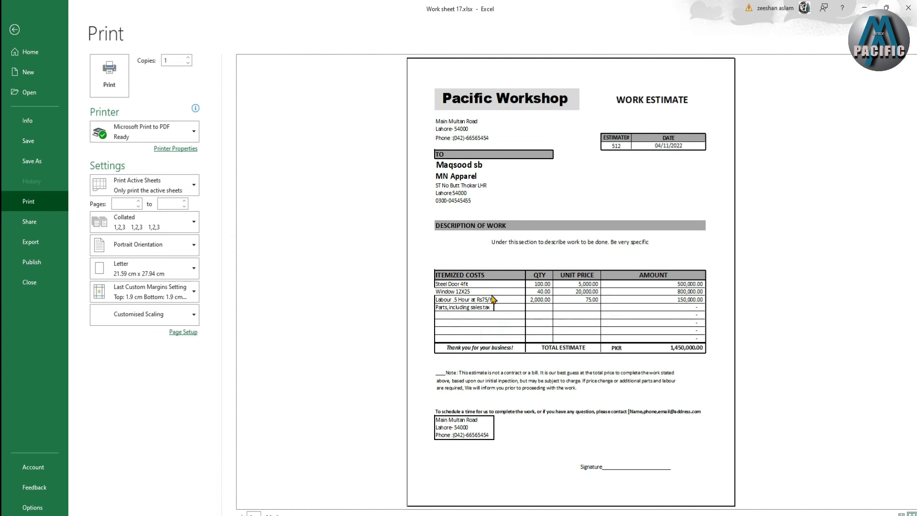